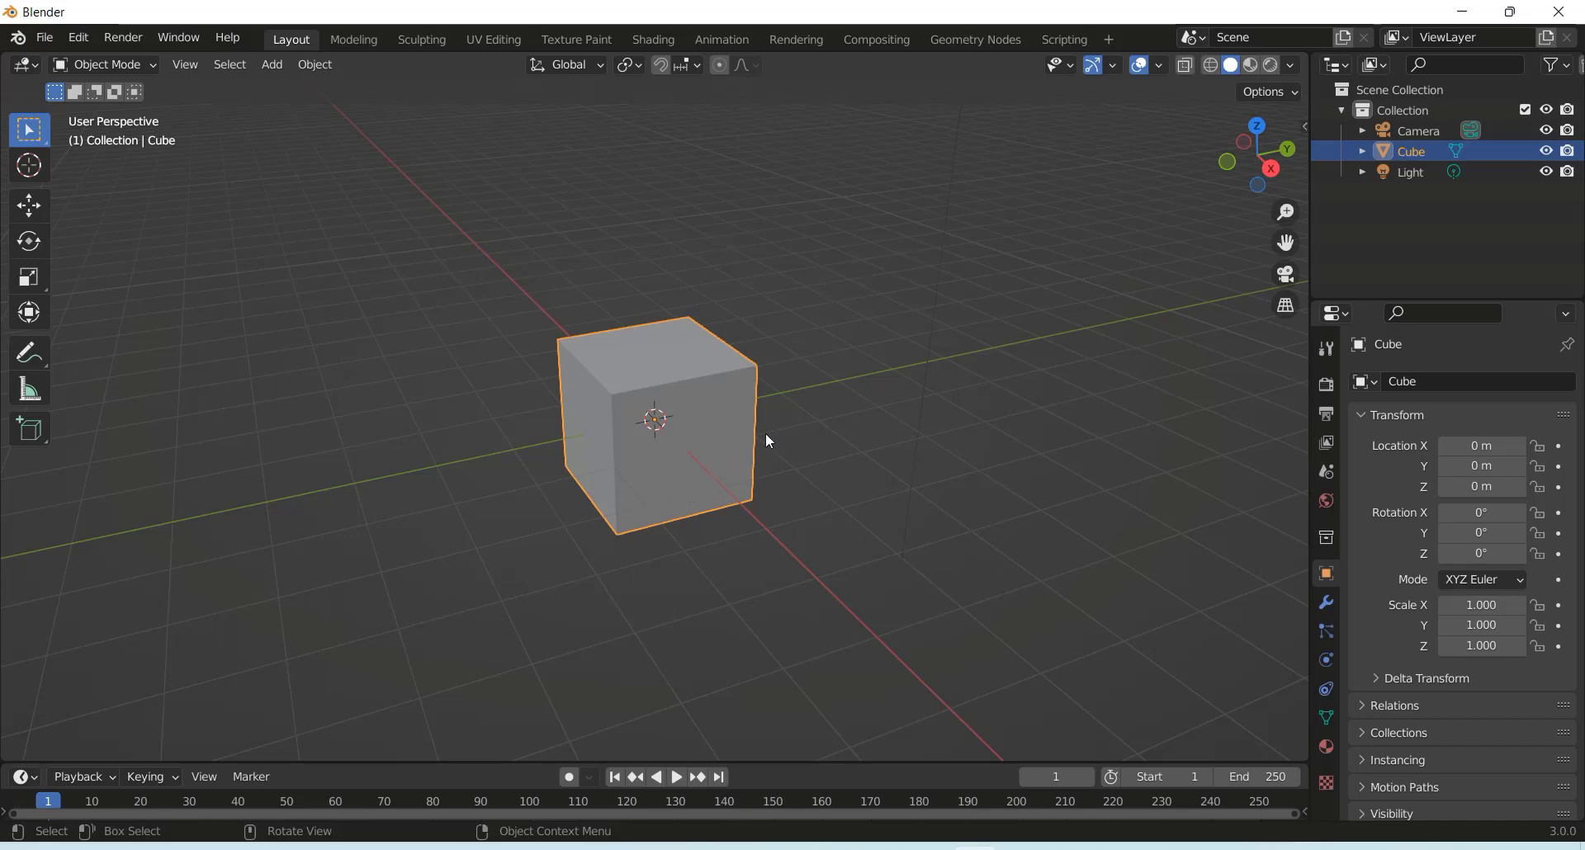
Step: Enable Emulate 3 Button Mouse in the input preferences
middle_drag(766, 433, 692, 547)
middle_drag(787, 538, 779, 497)
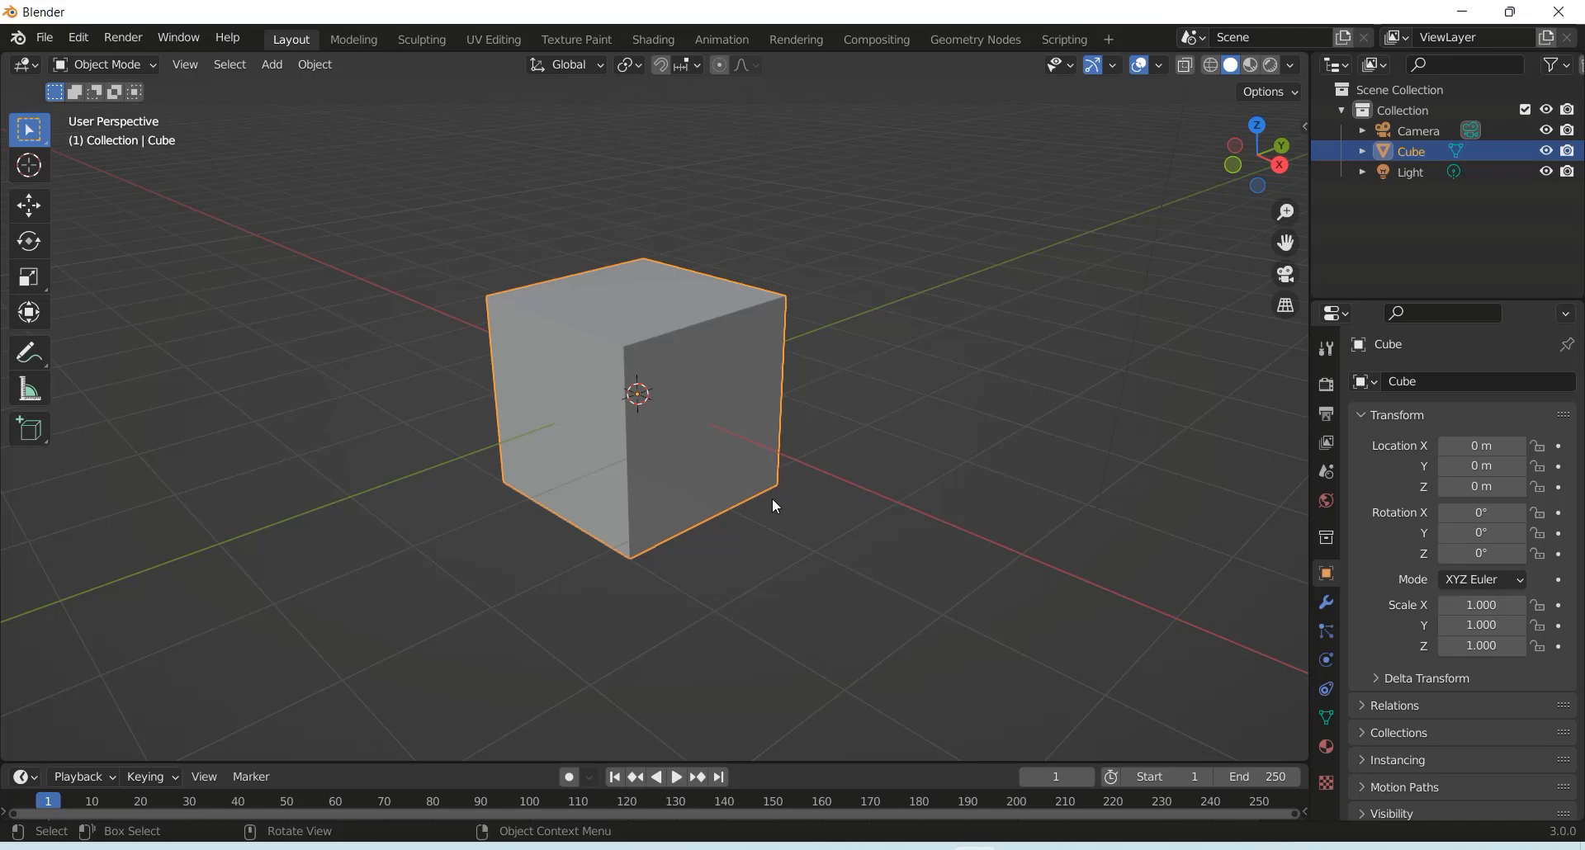
click(77, 38)
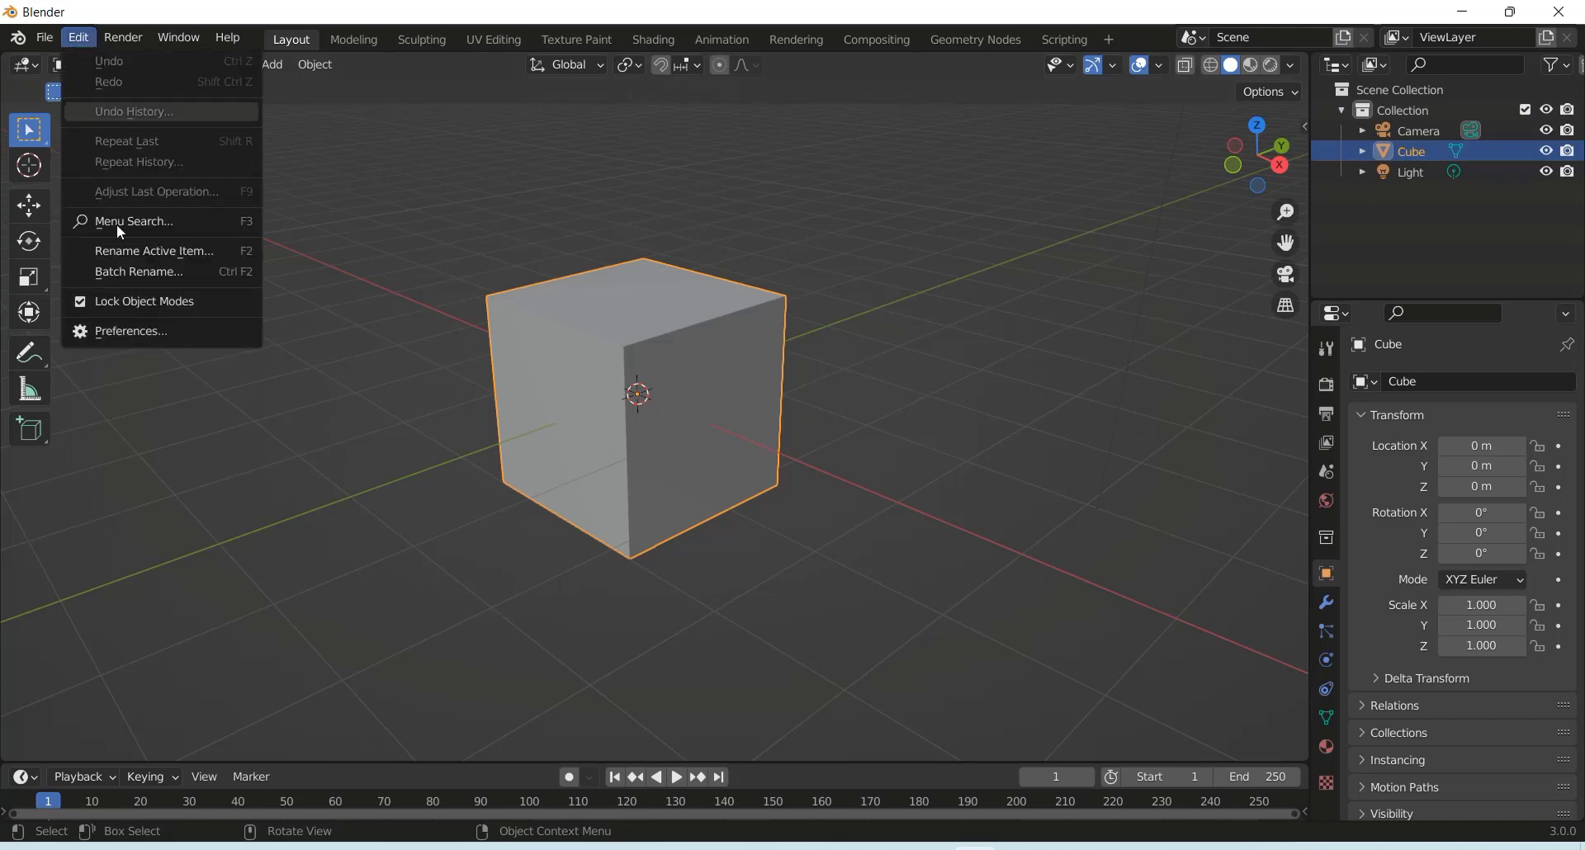
click(140, 332)
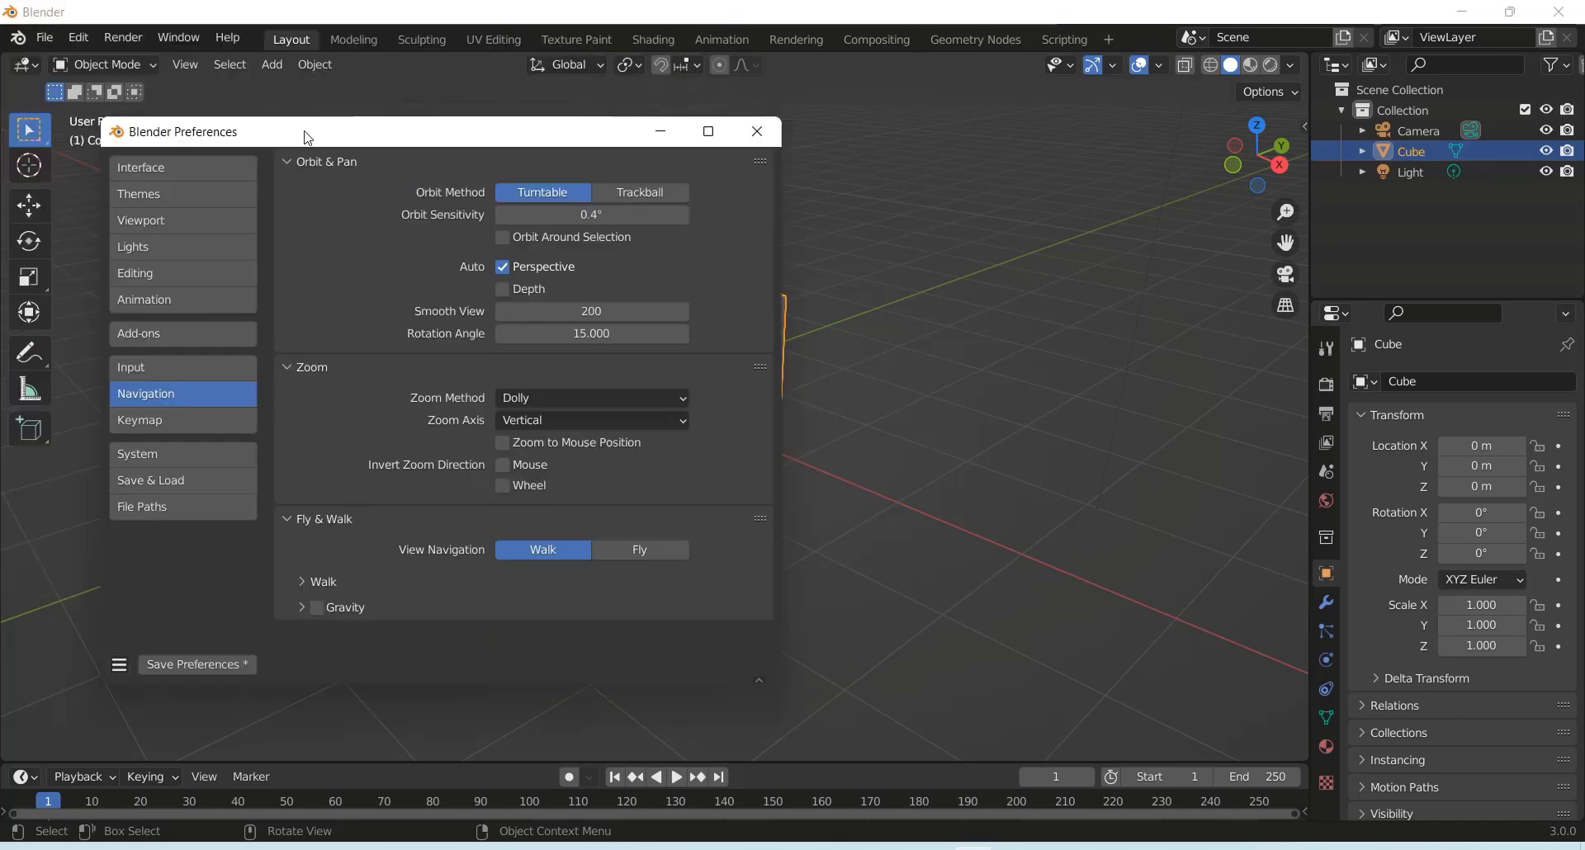
drag(280, 140, 918, 130)
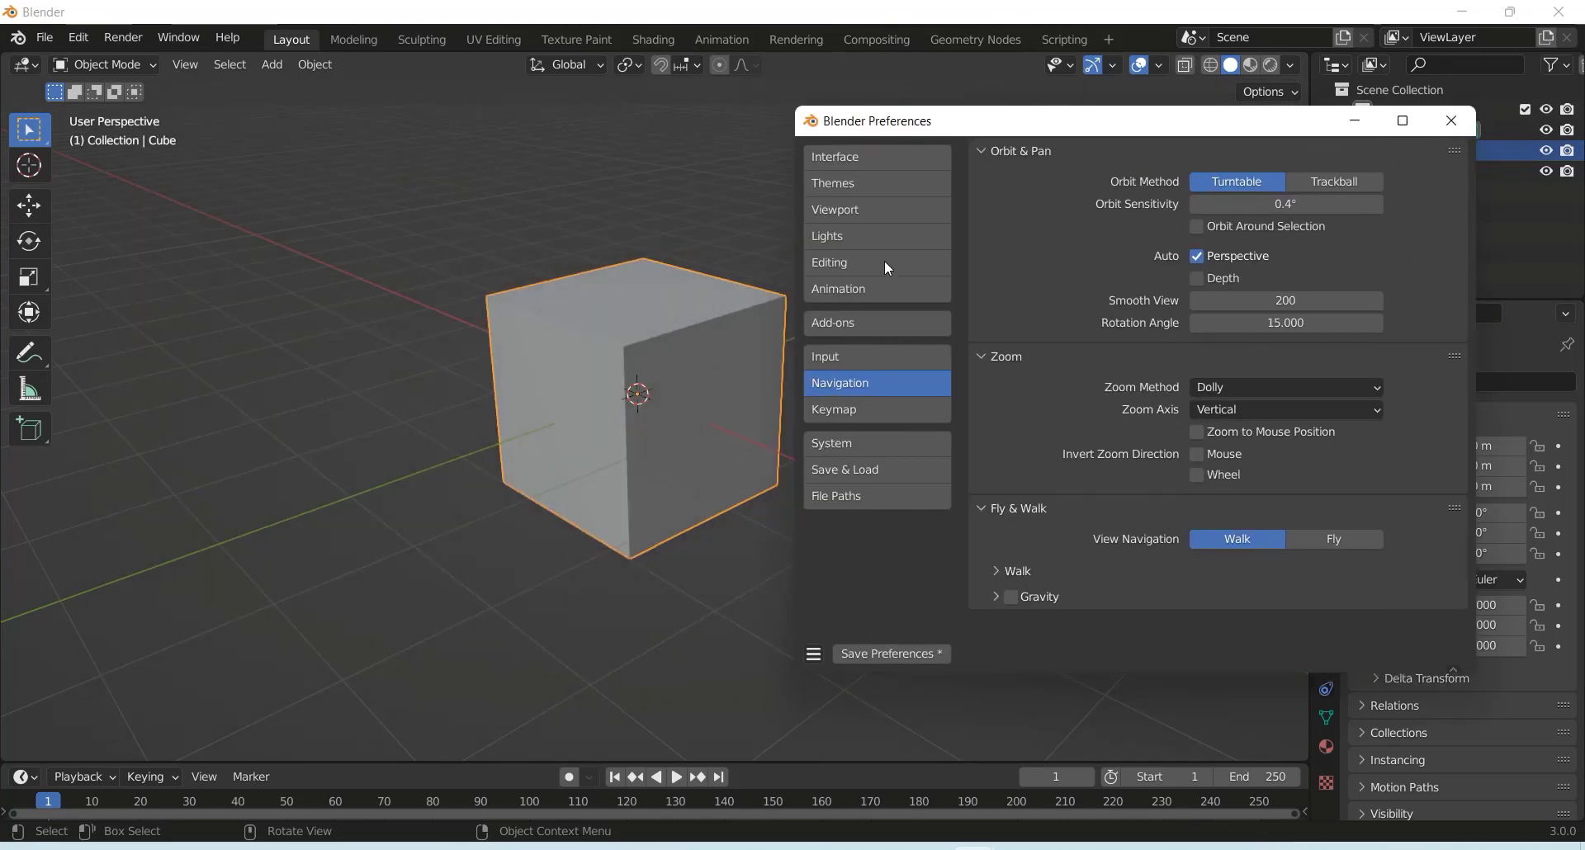
click(880, 357)
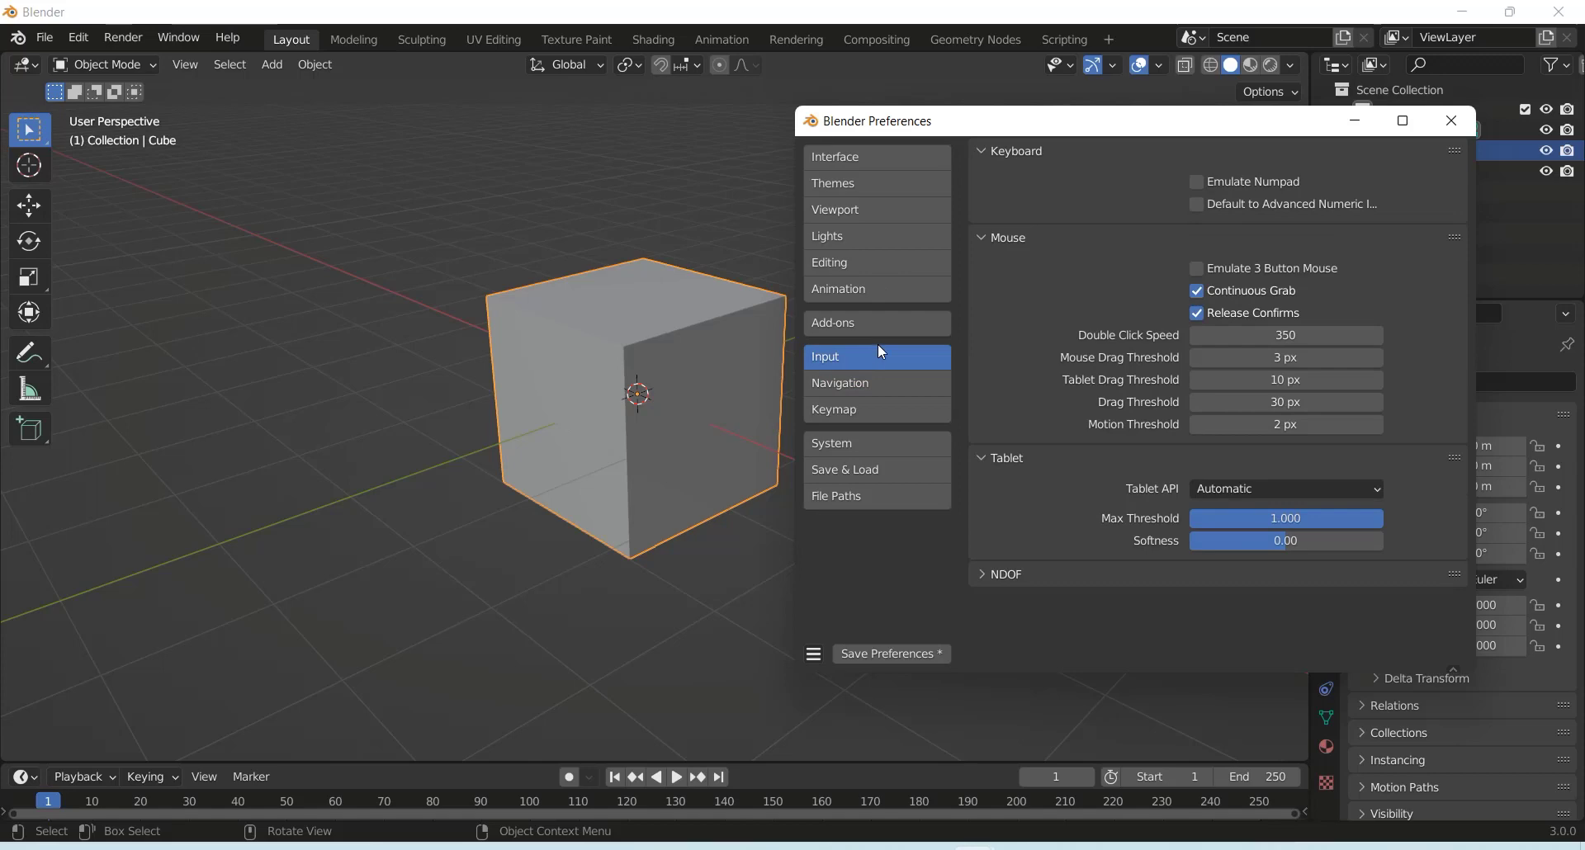
click(1212, 271)
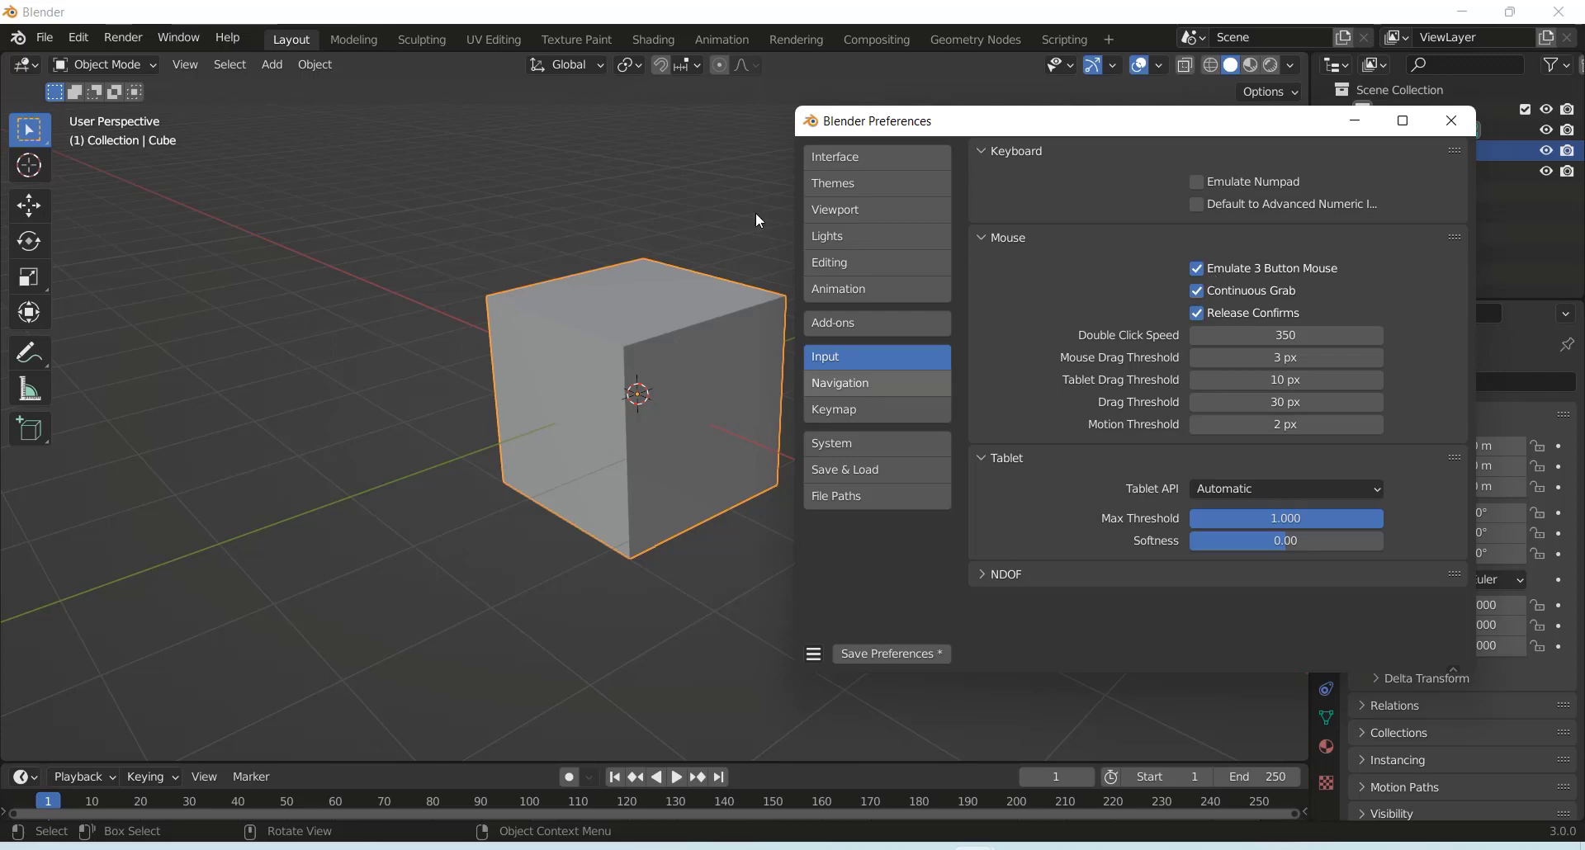
Step: Move the preferences window aside and orbit the 3D view around the cubes to test the navigation
drag(916, 134, 1153, 171)
click(916, 364)
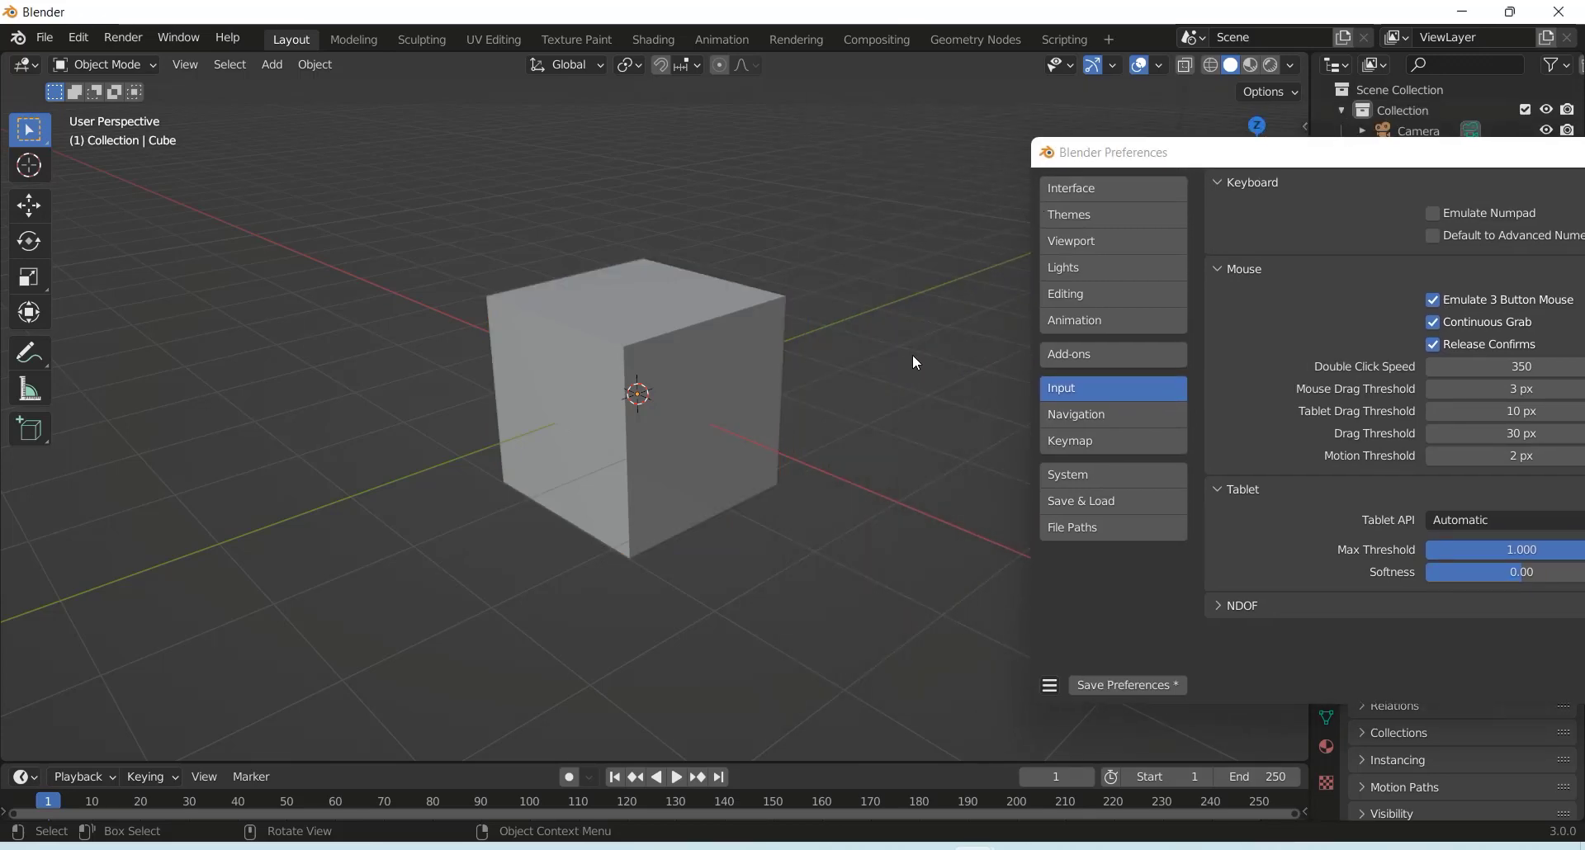
alt+drag(913, 355, 891, 388)
drag(1115, 153, 900, 102)
click(1091, 224)
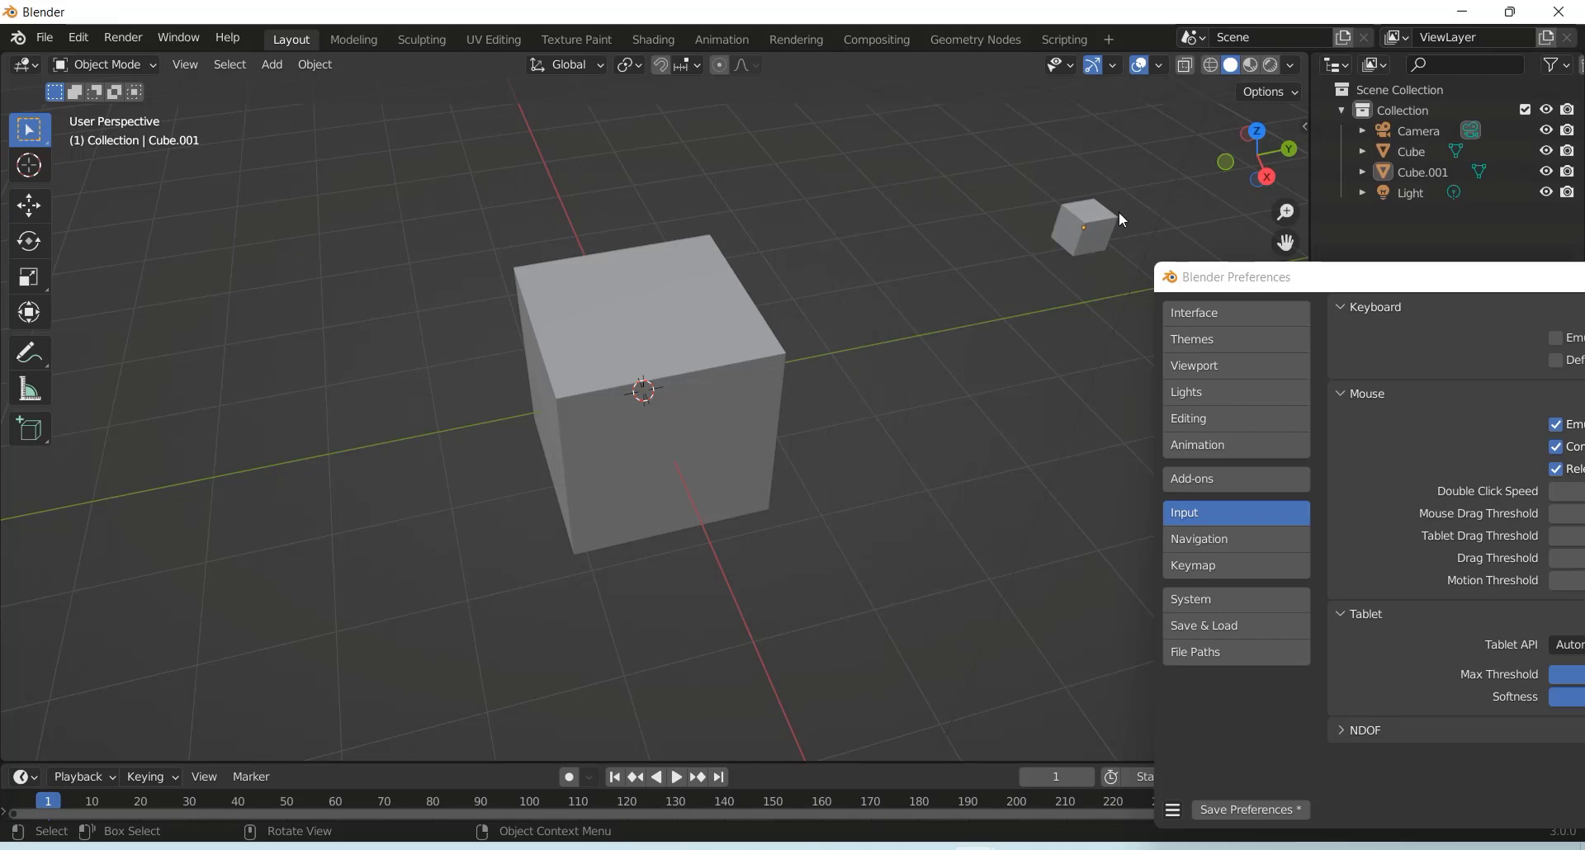
middle_drag(1089, 258, 1127, 224)
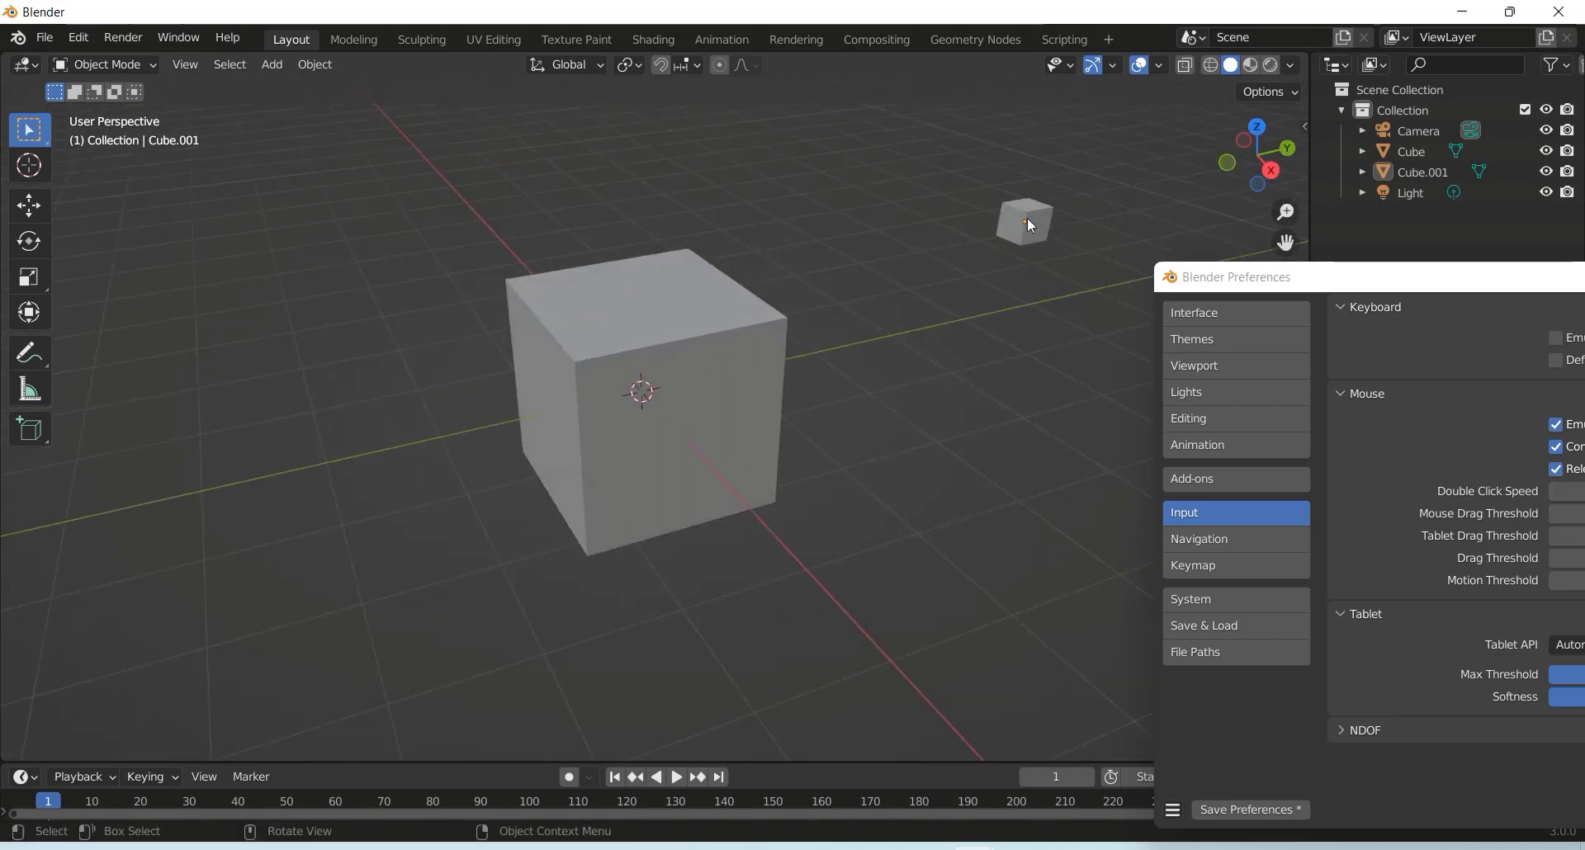
Step: Enable Orbit Around Selection in the navigation preferences and try orbiting around the selected small cube
drag(1293, 293, 304, 157)
click(230, 401)
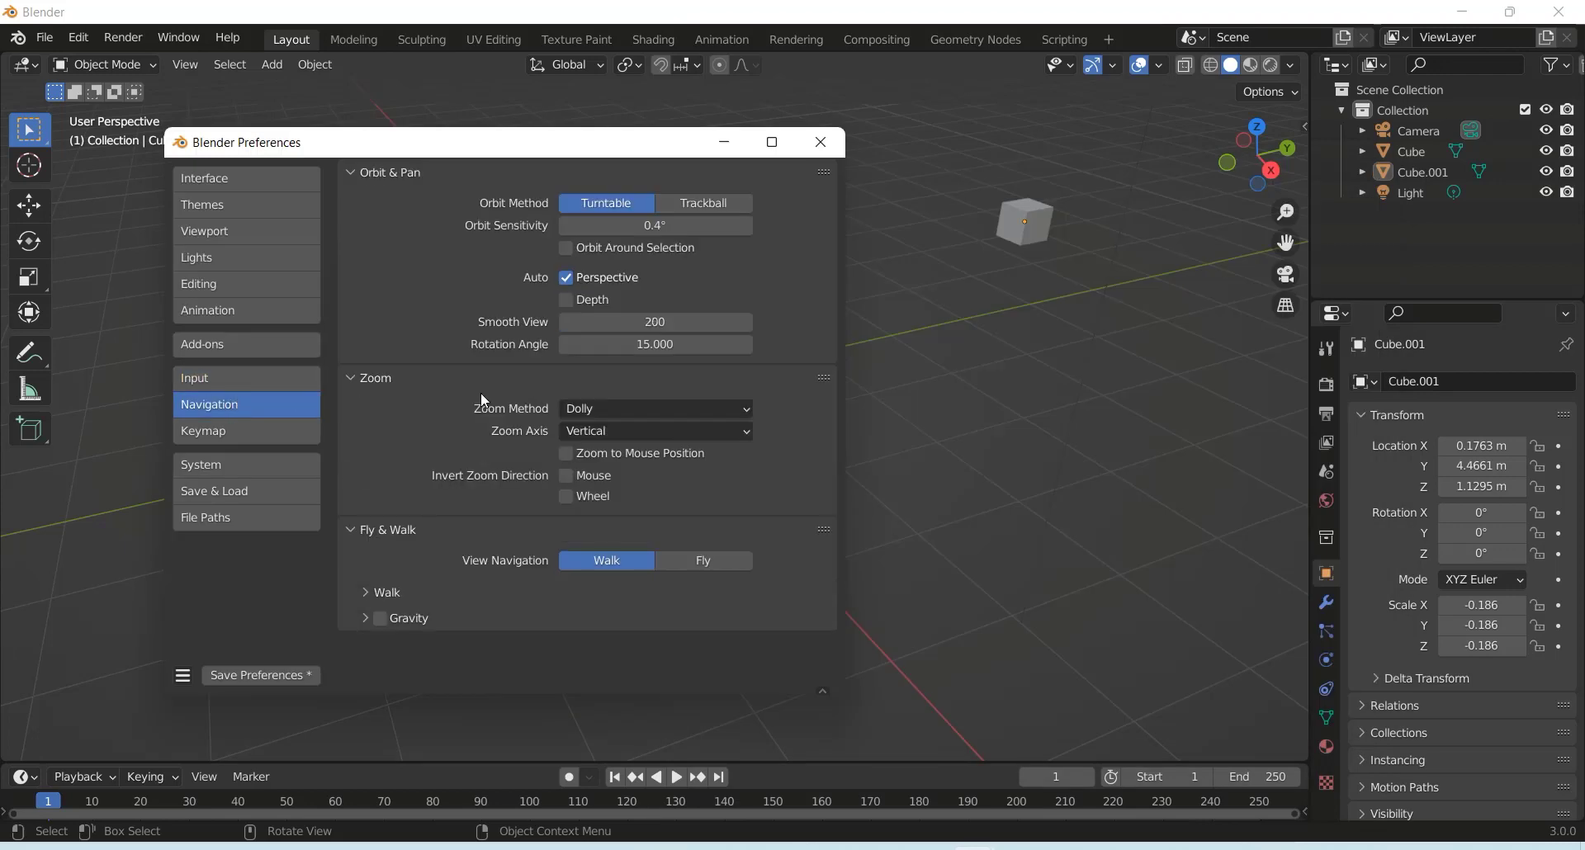
click(566, 249)
click(820, 142)
click(1026, 218)
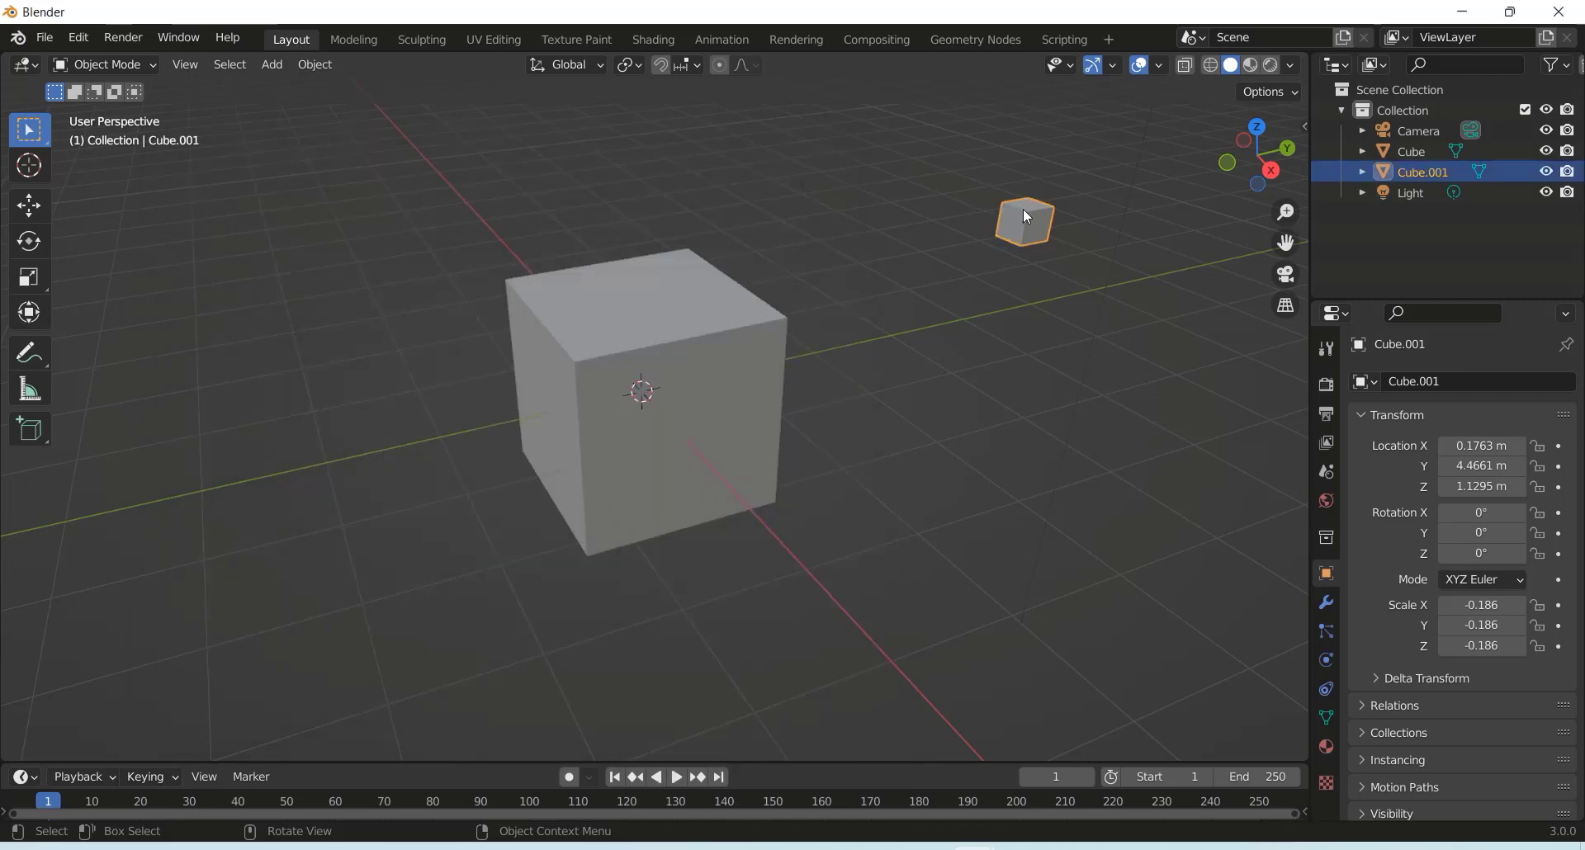
middle_drag(1025, 211, 1206, 230)
Step: Reopen the preferences and search the keymap by name for "pan"
key(ctrl+comma)
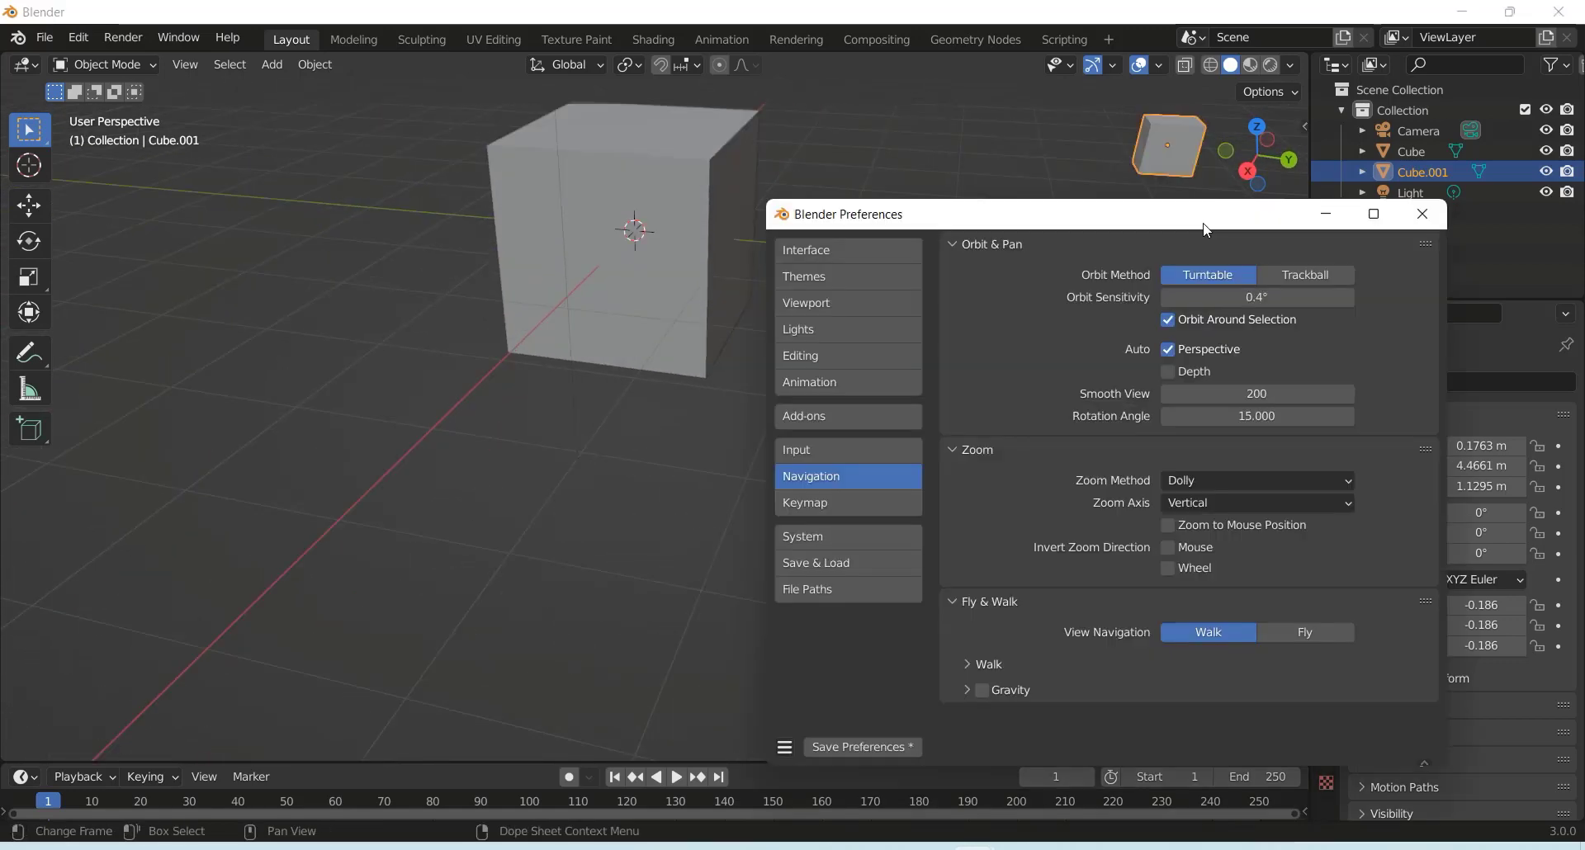
click(822, 505)
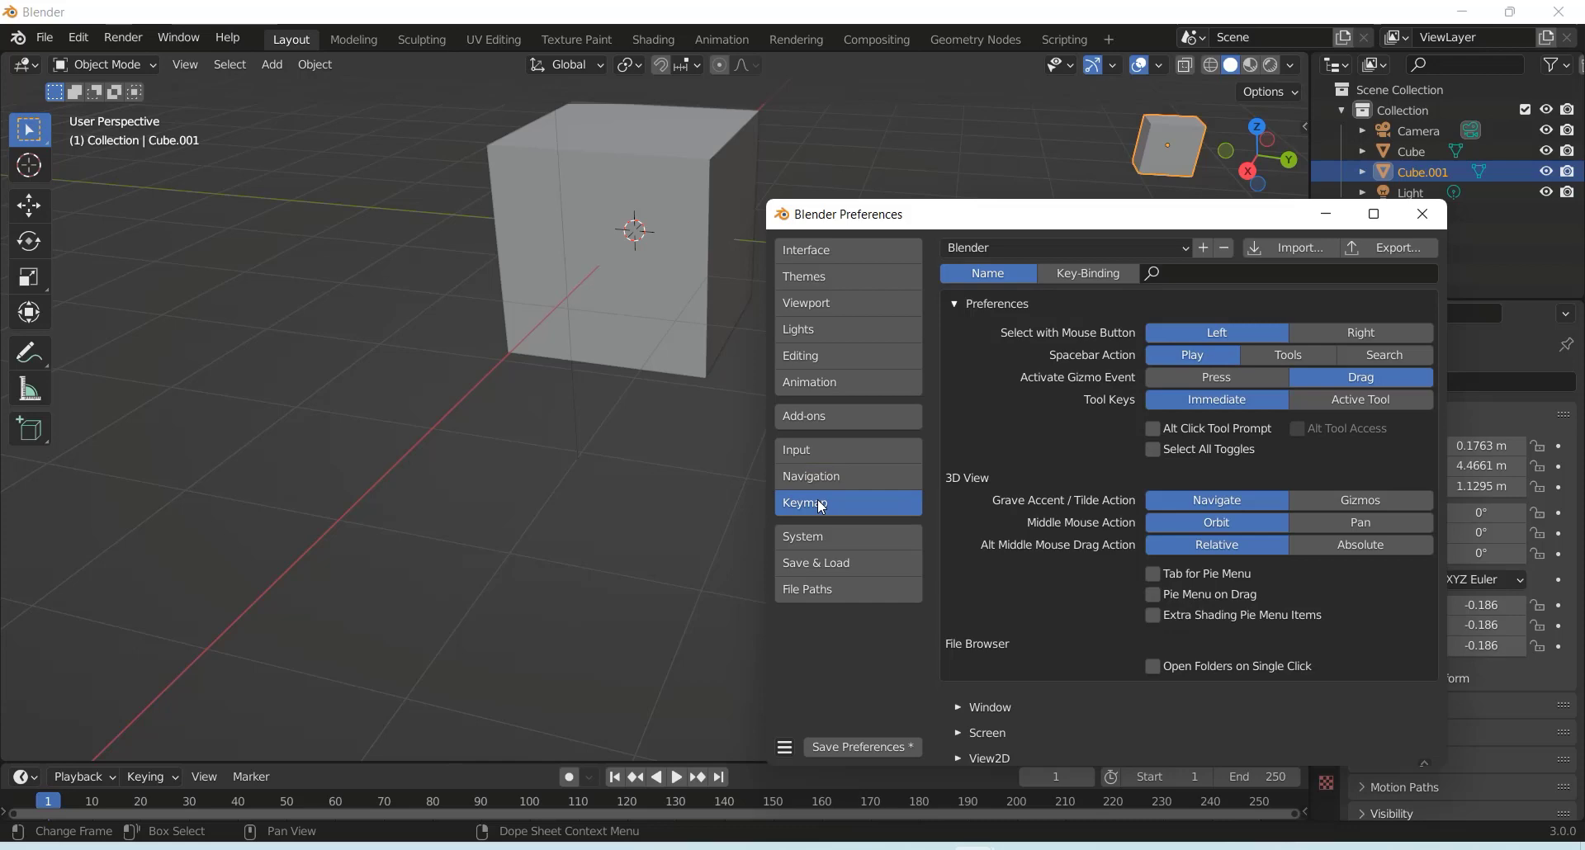
click(1226, 274)
text(pan)
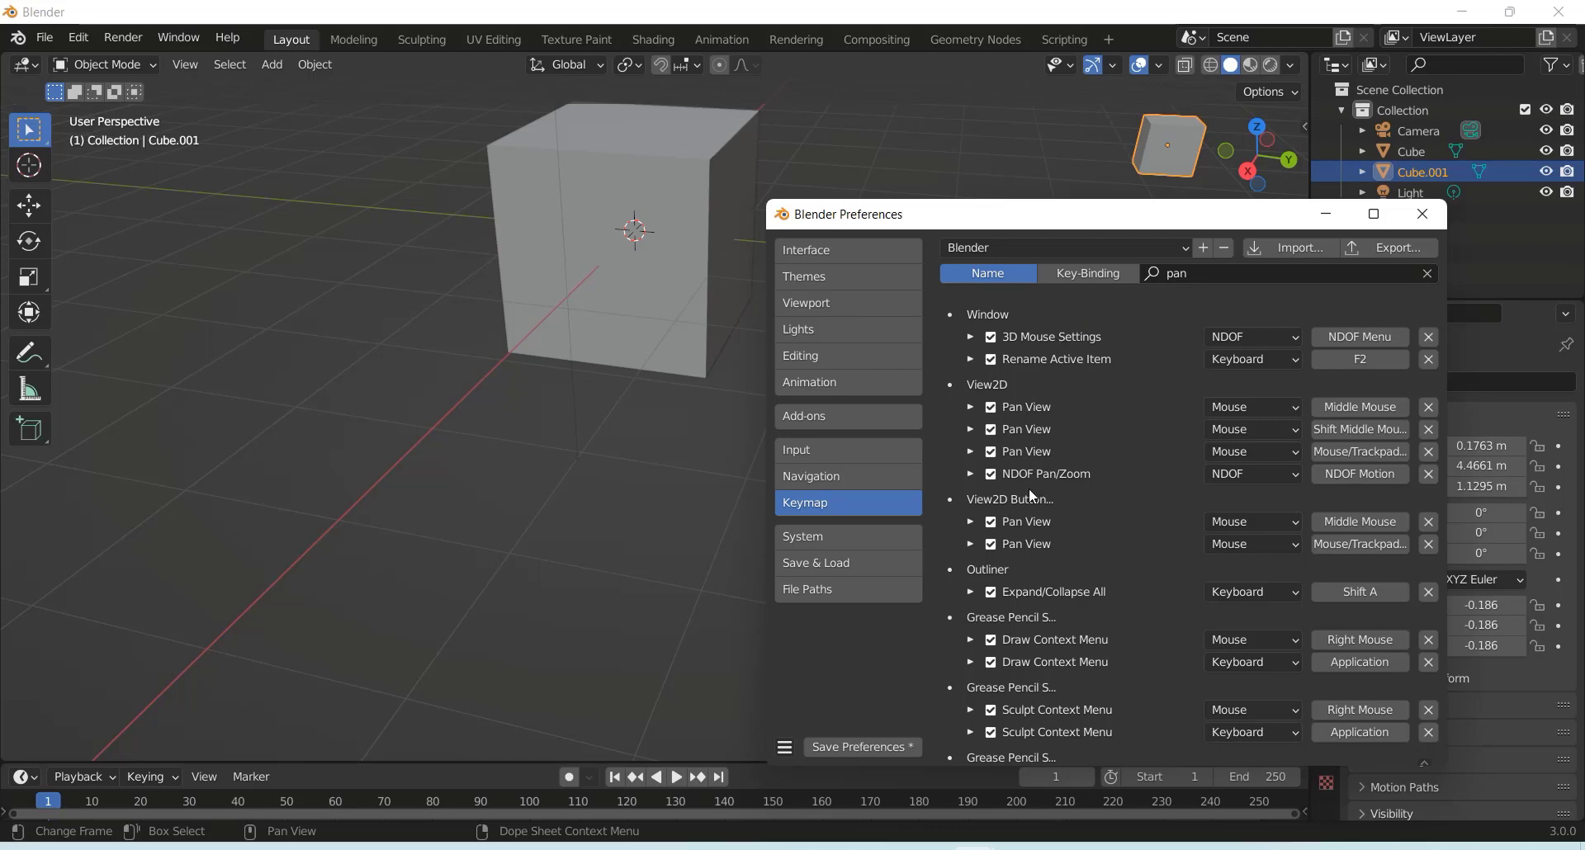
Step: Change the first Pan View shortcut in the keymap's 3D View section to Ctrl plus the left mouse button
scroll(1030, 503, down, 6)
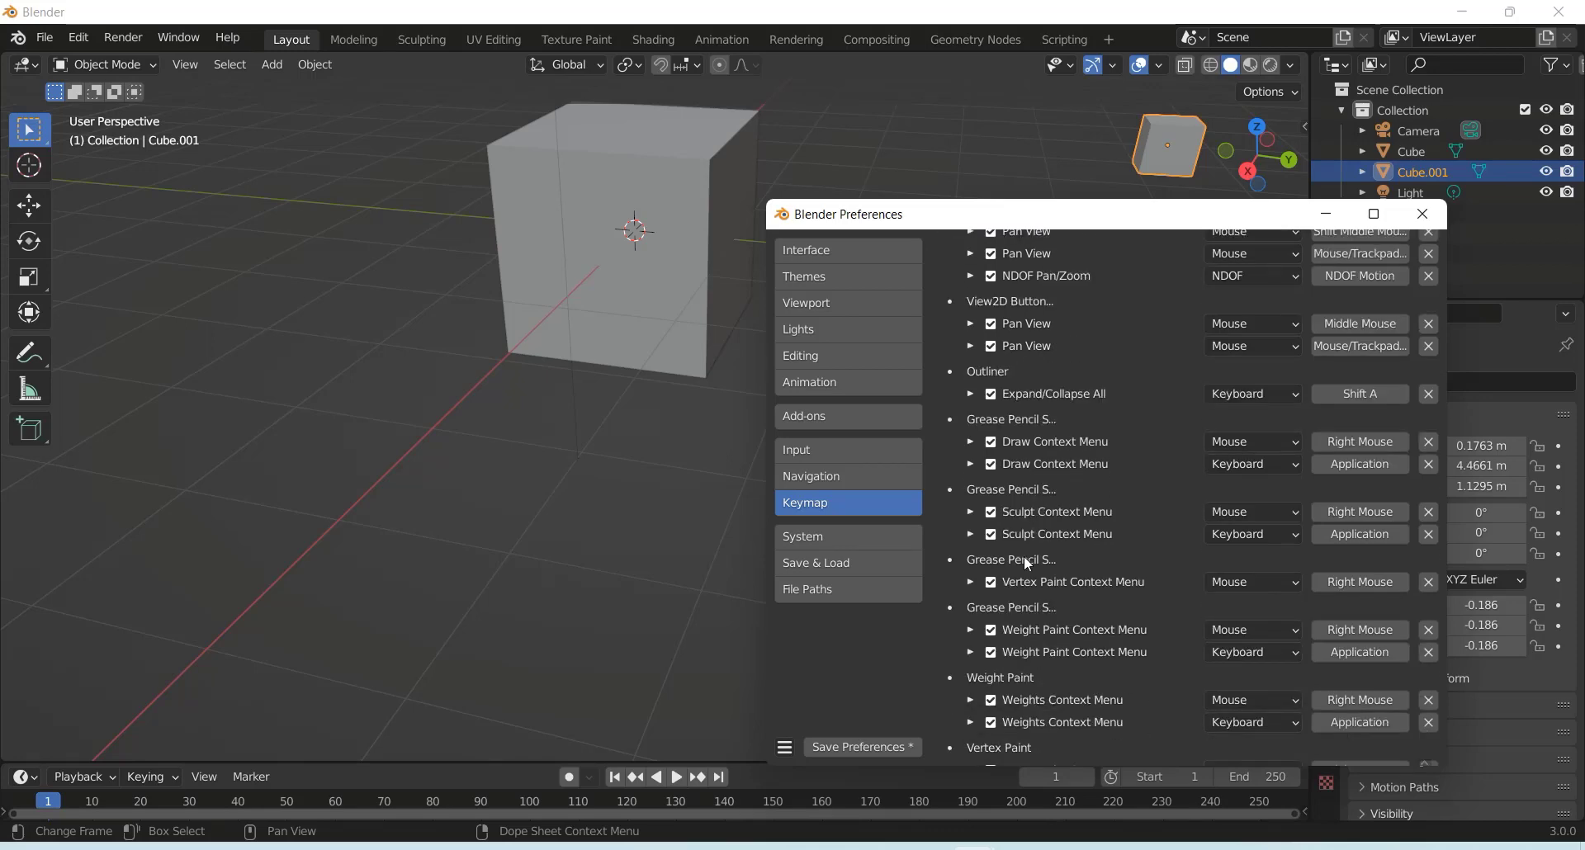
scroll(1027, 563, down, 12)
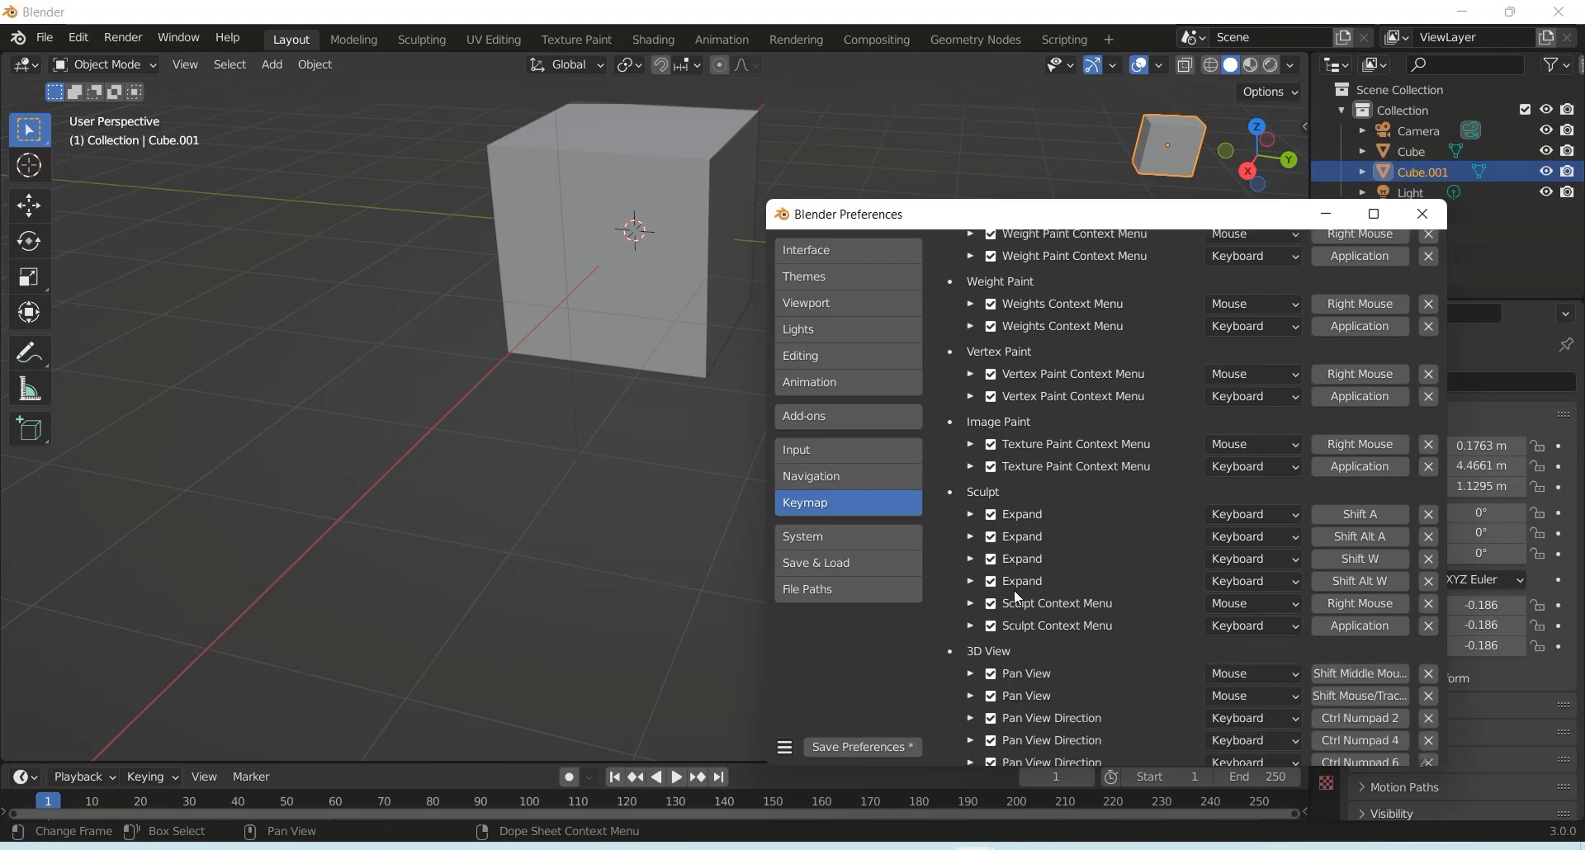
scroll(1014, 590, down, 4)
scroll(984, 517, down, 3)
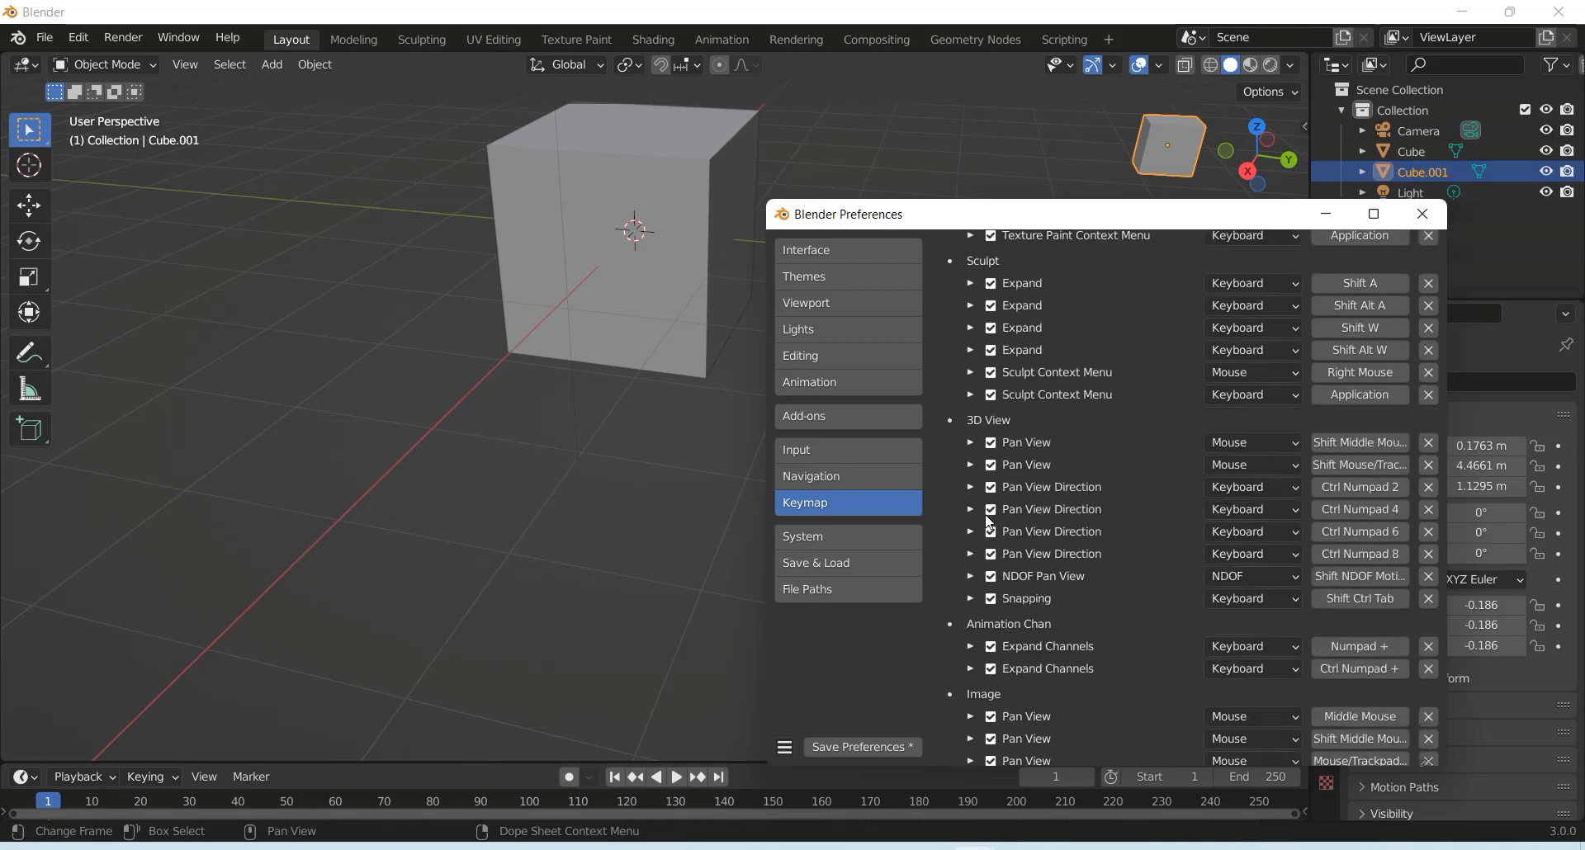
click(971, 443)
drag(1033, 226, 719, 145)
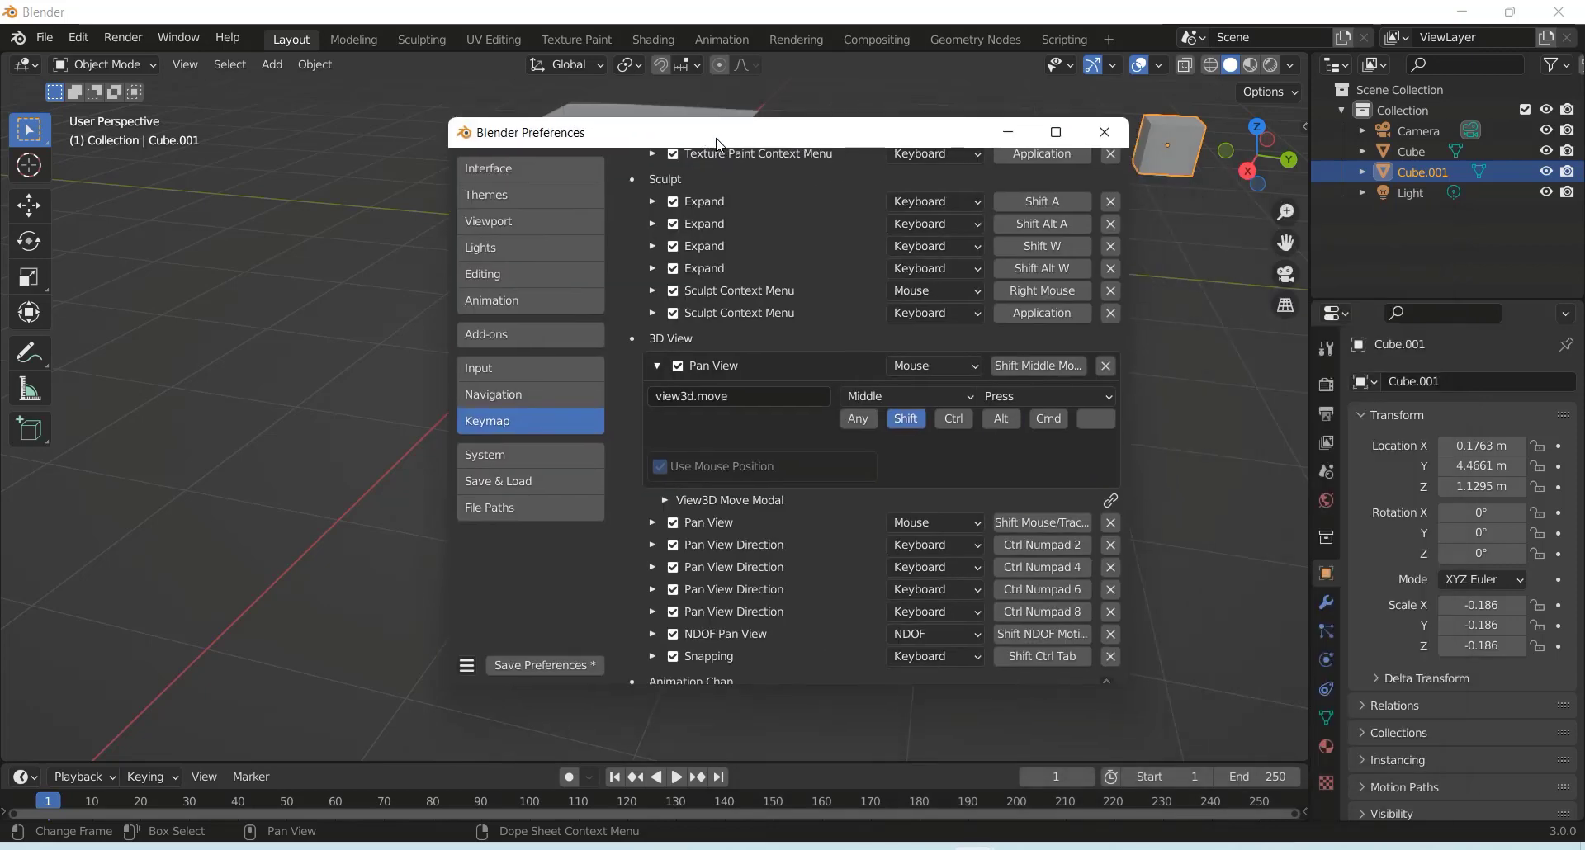
click(907, 397)
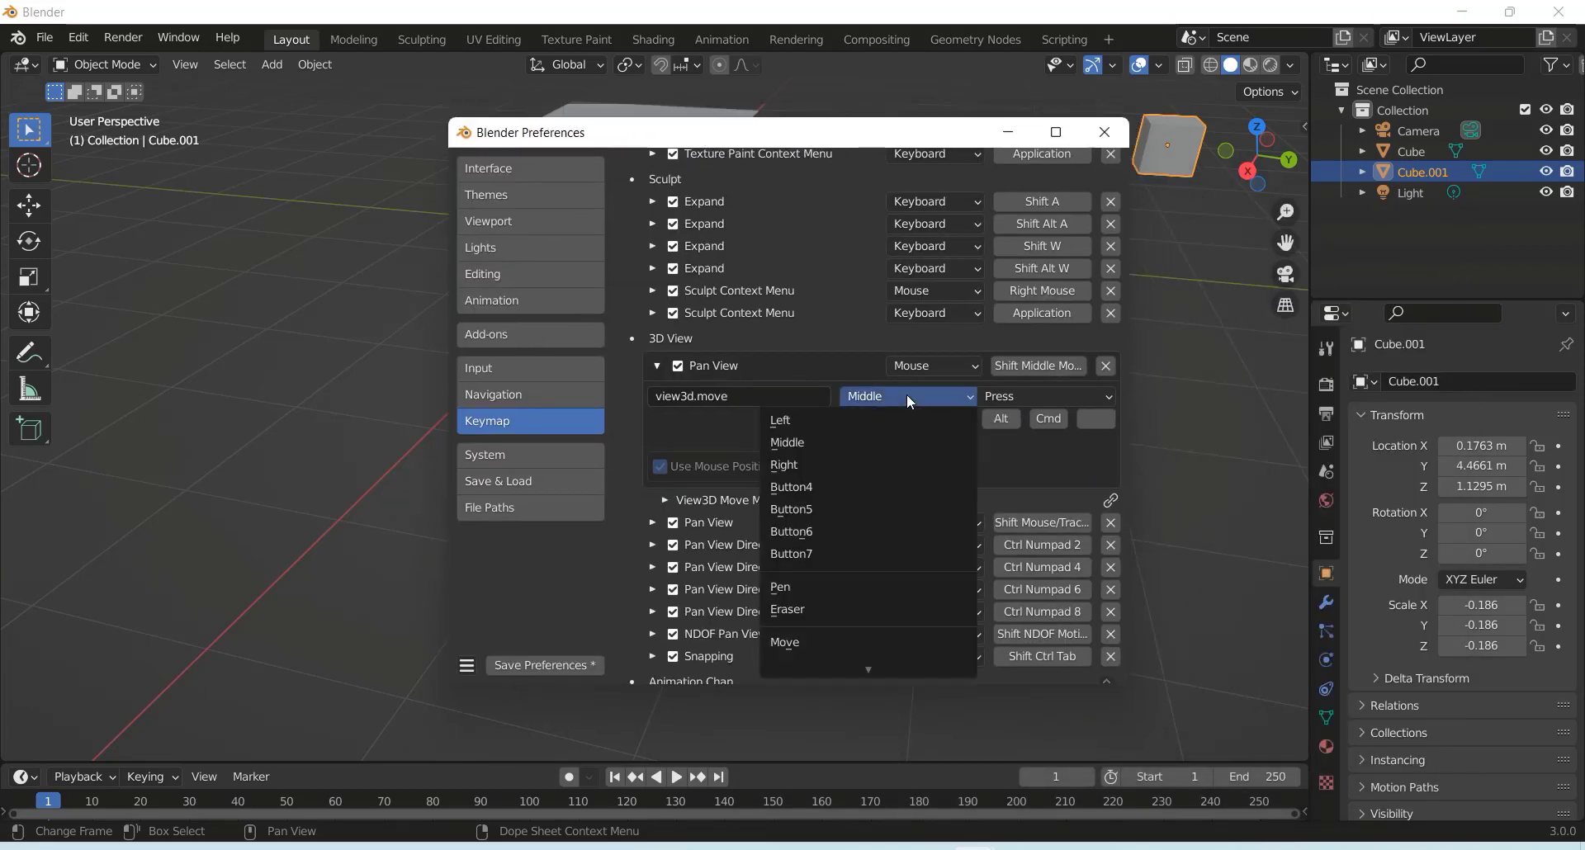
click(800, 422)
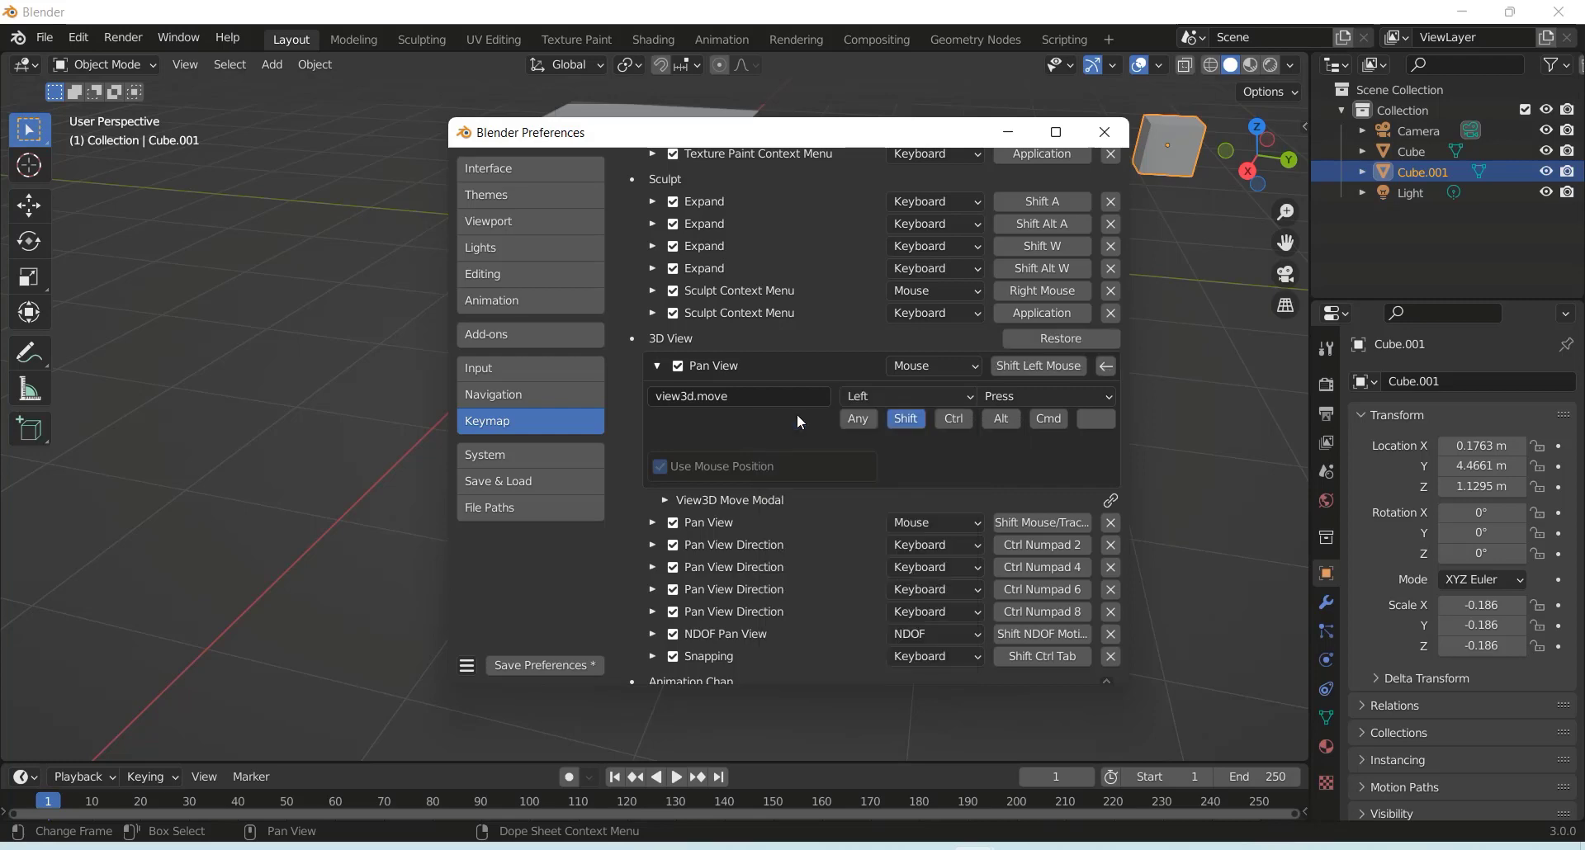
click(905, 418)
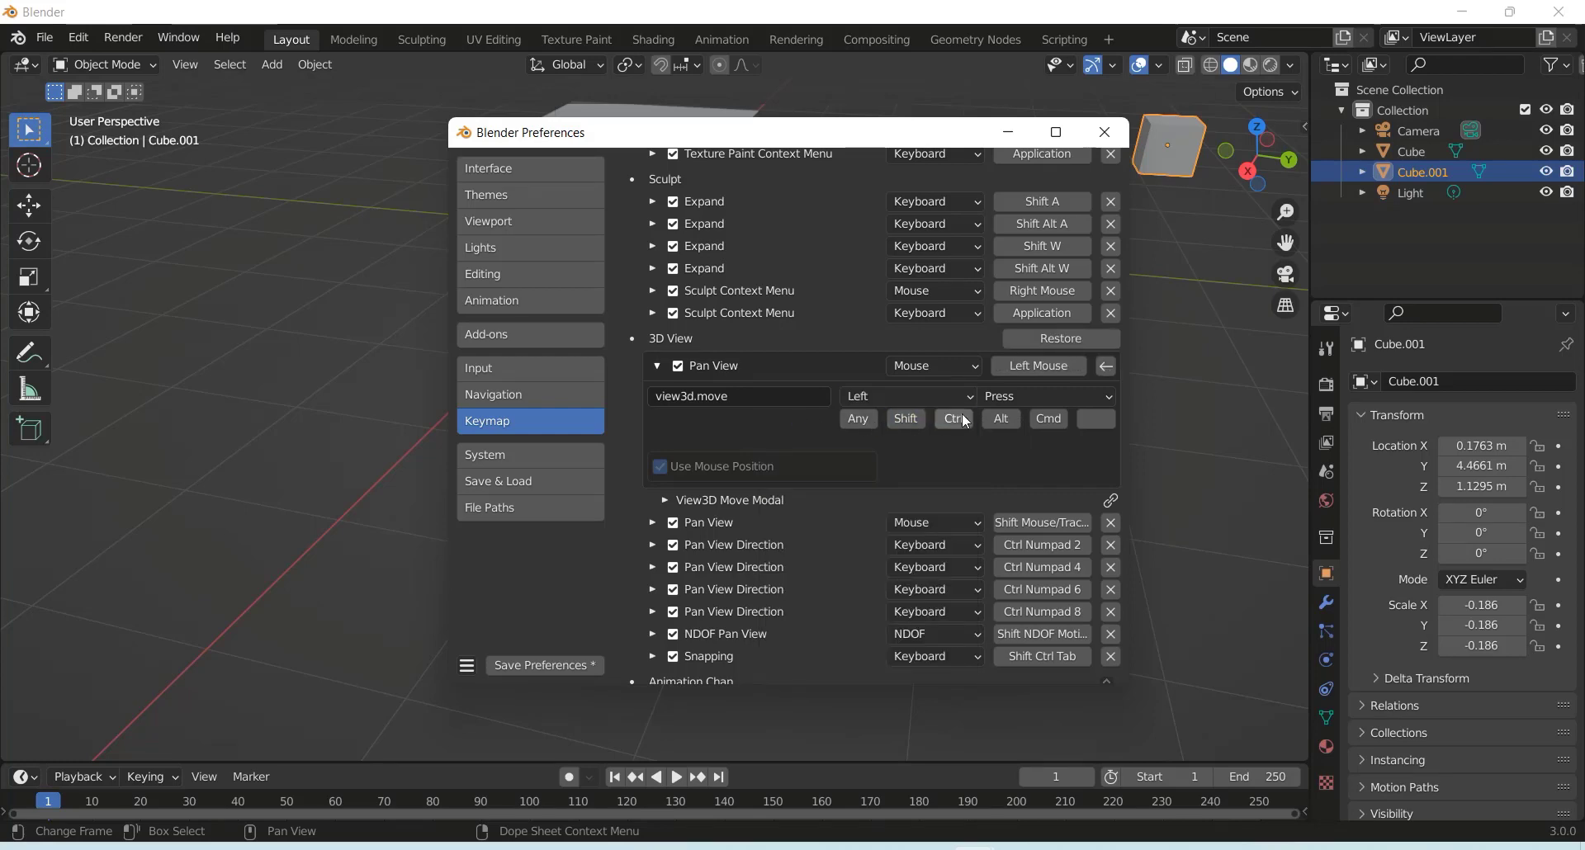
click(954, 419)
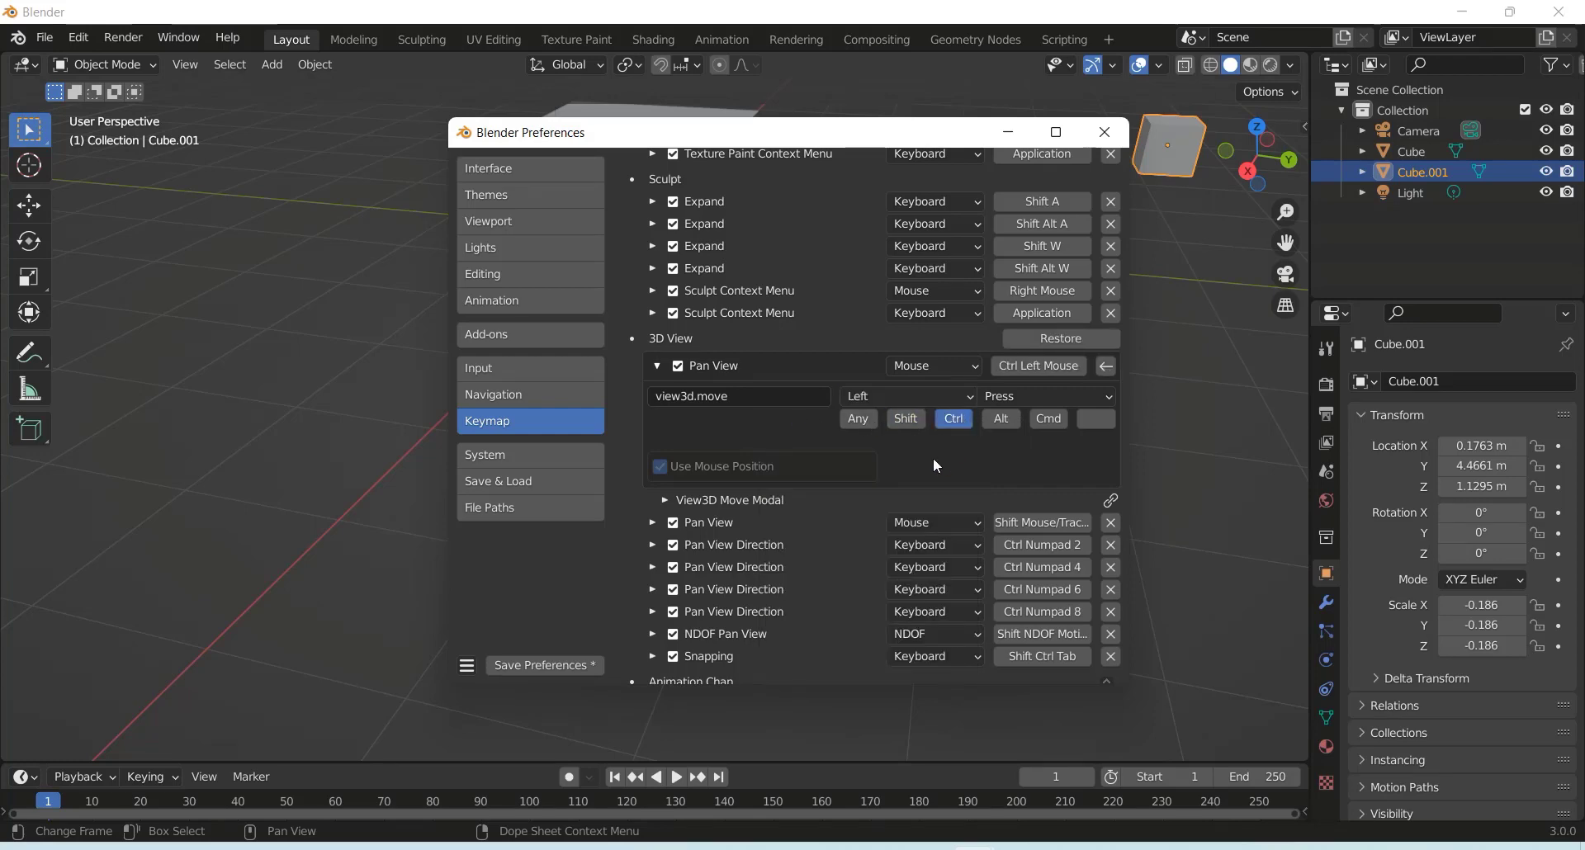
Step: Minimize the preferences and test panning and orbiting the 3D view with both cubes in sight
click(1007, 136)
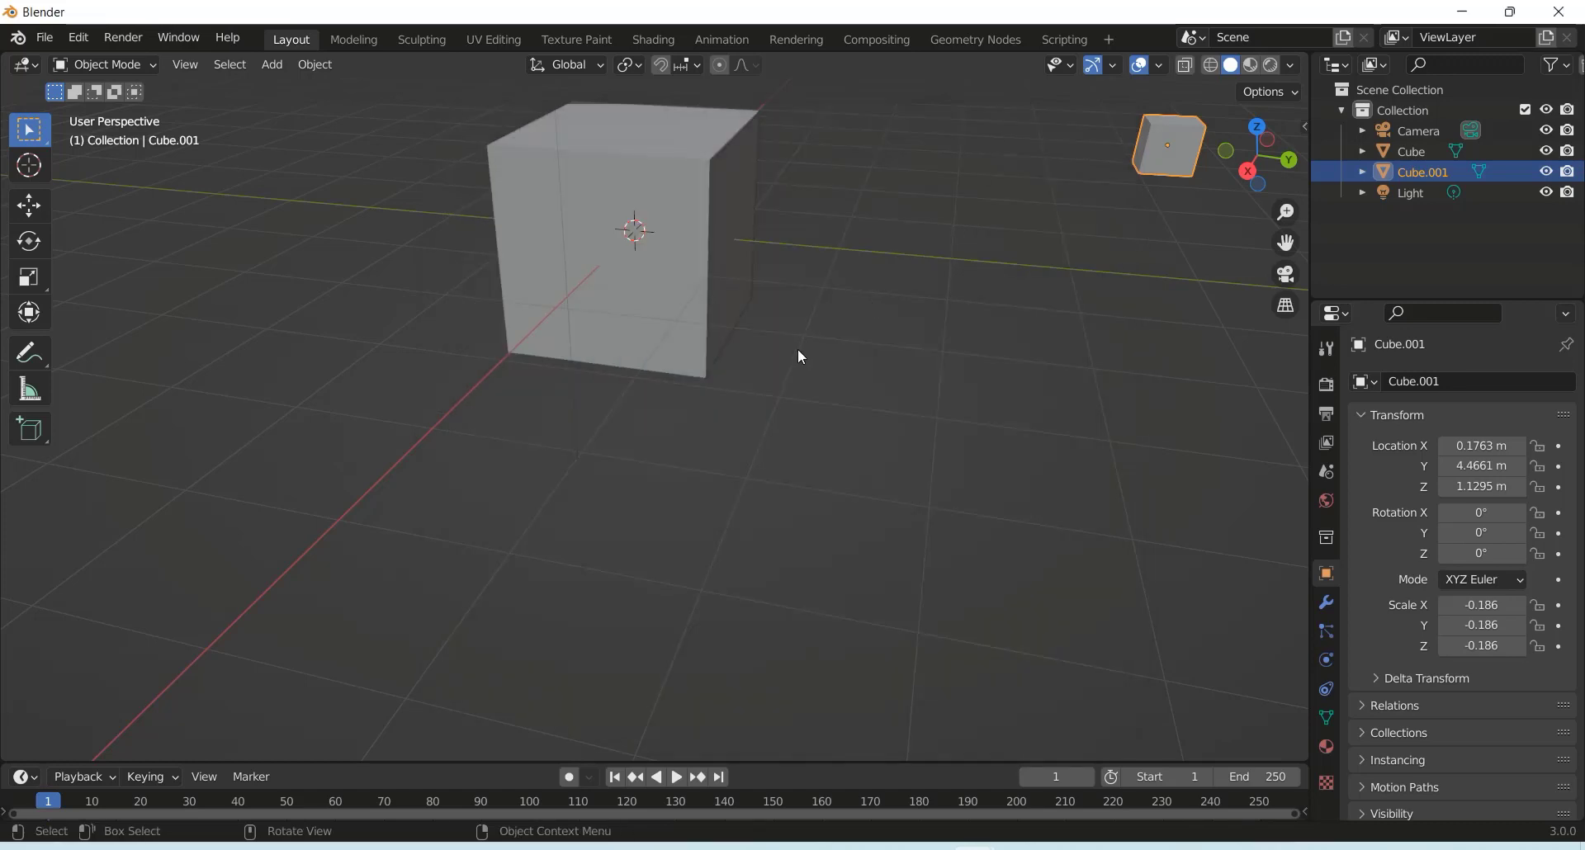
key(ctrl)
ctrl+drag(1013, 189, 856, 367)
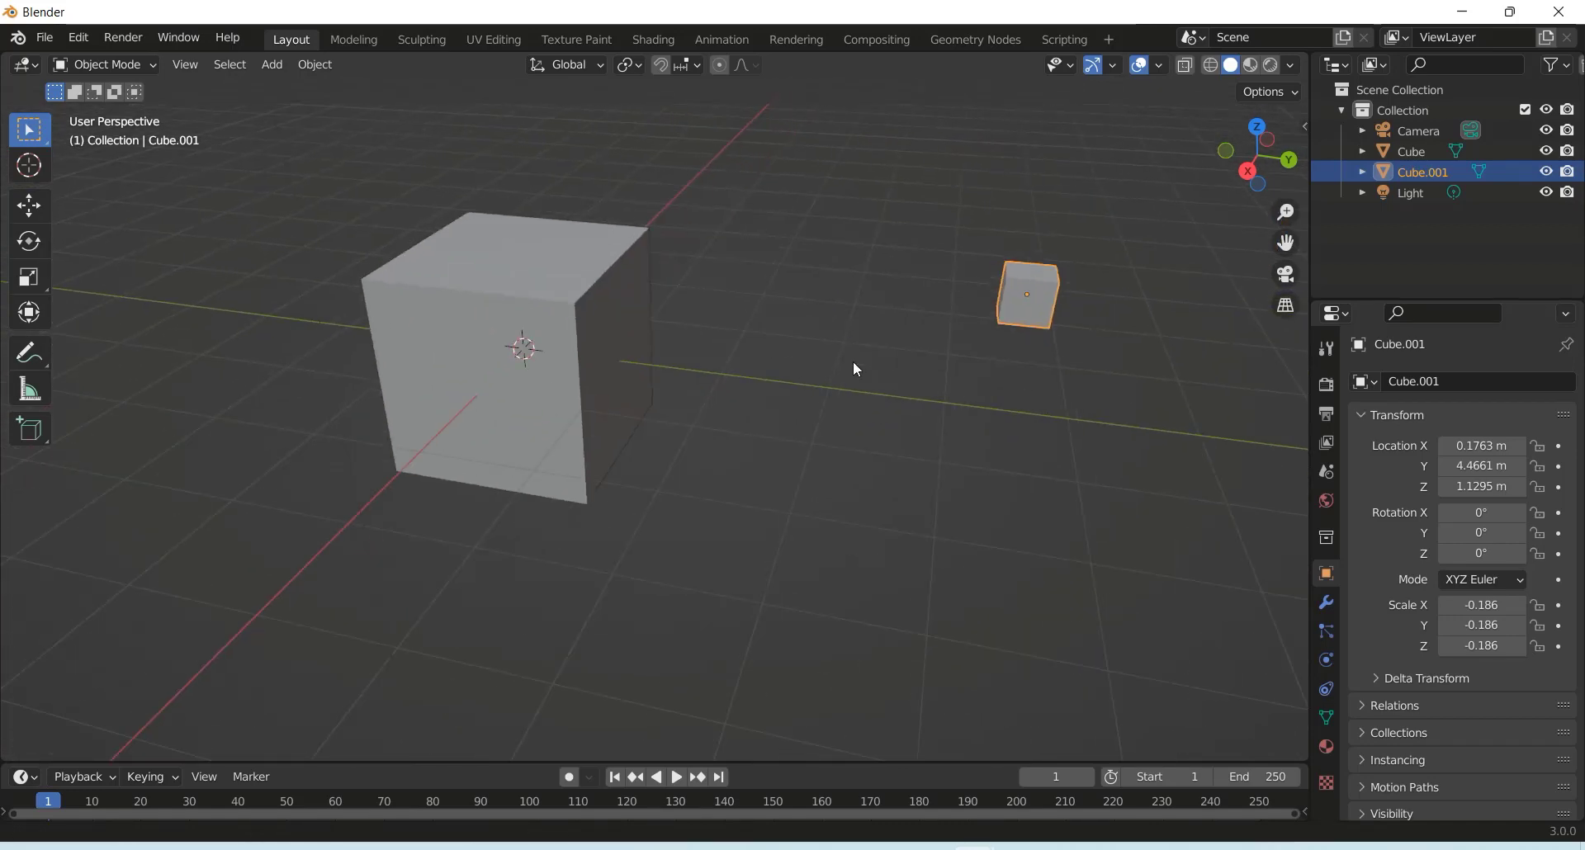
middle_drag(857, 369, 964, 376)
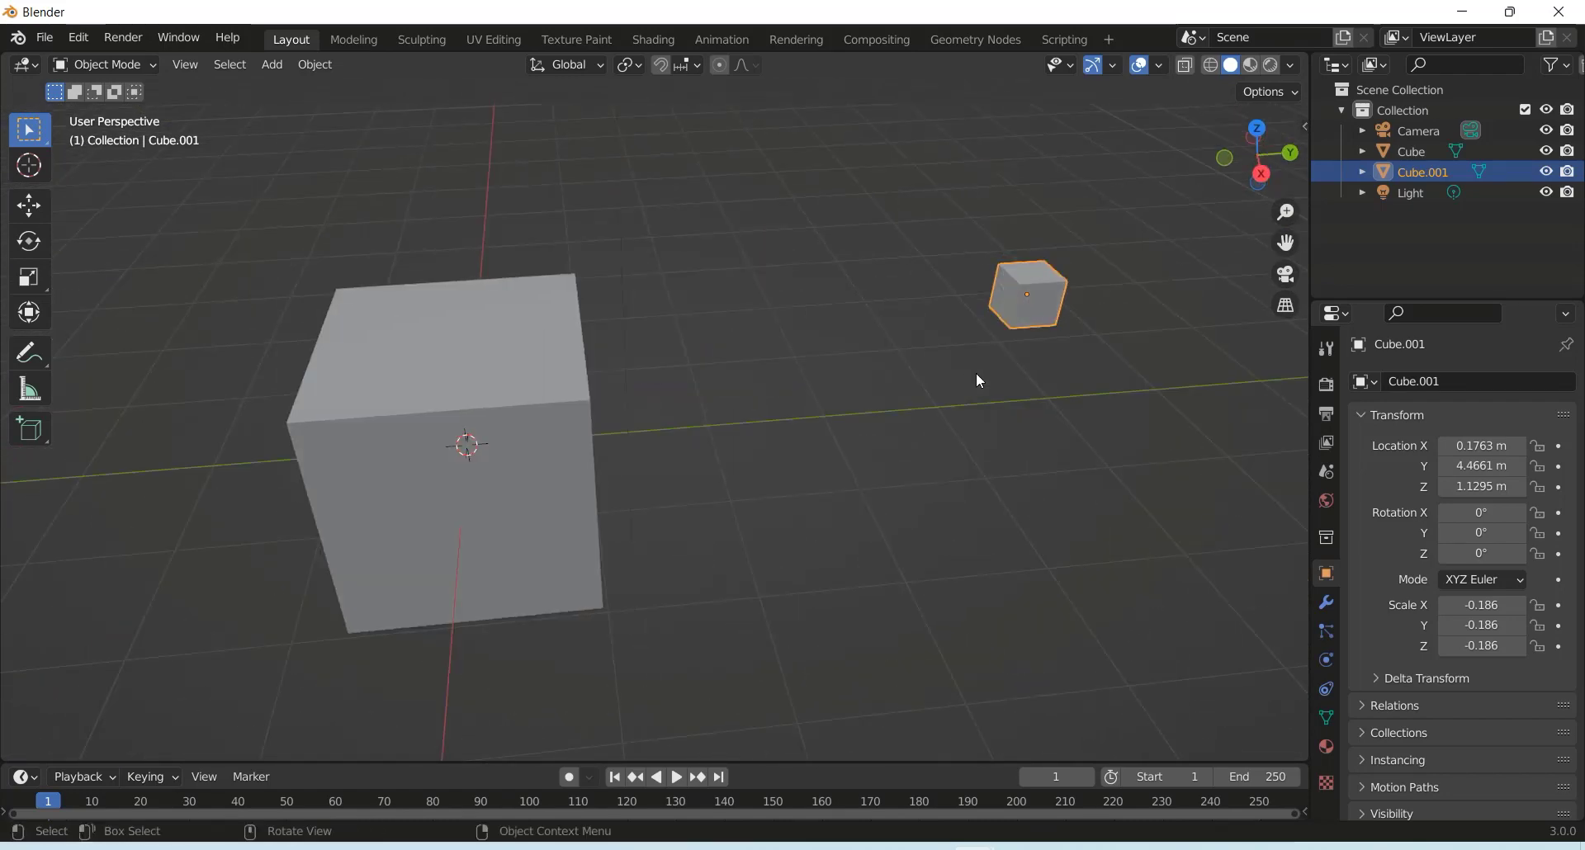
shift+middle_drag(1097, 351, 904, 407)
Step: Restore the minimized preferences window and search the keymap by name for "zoom"
mouse_move(975, 846)
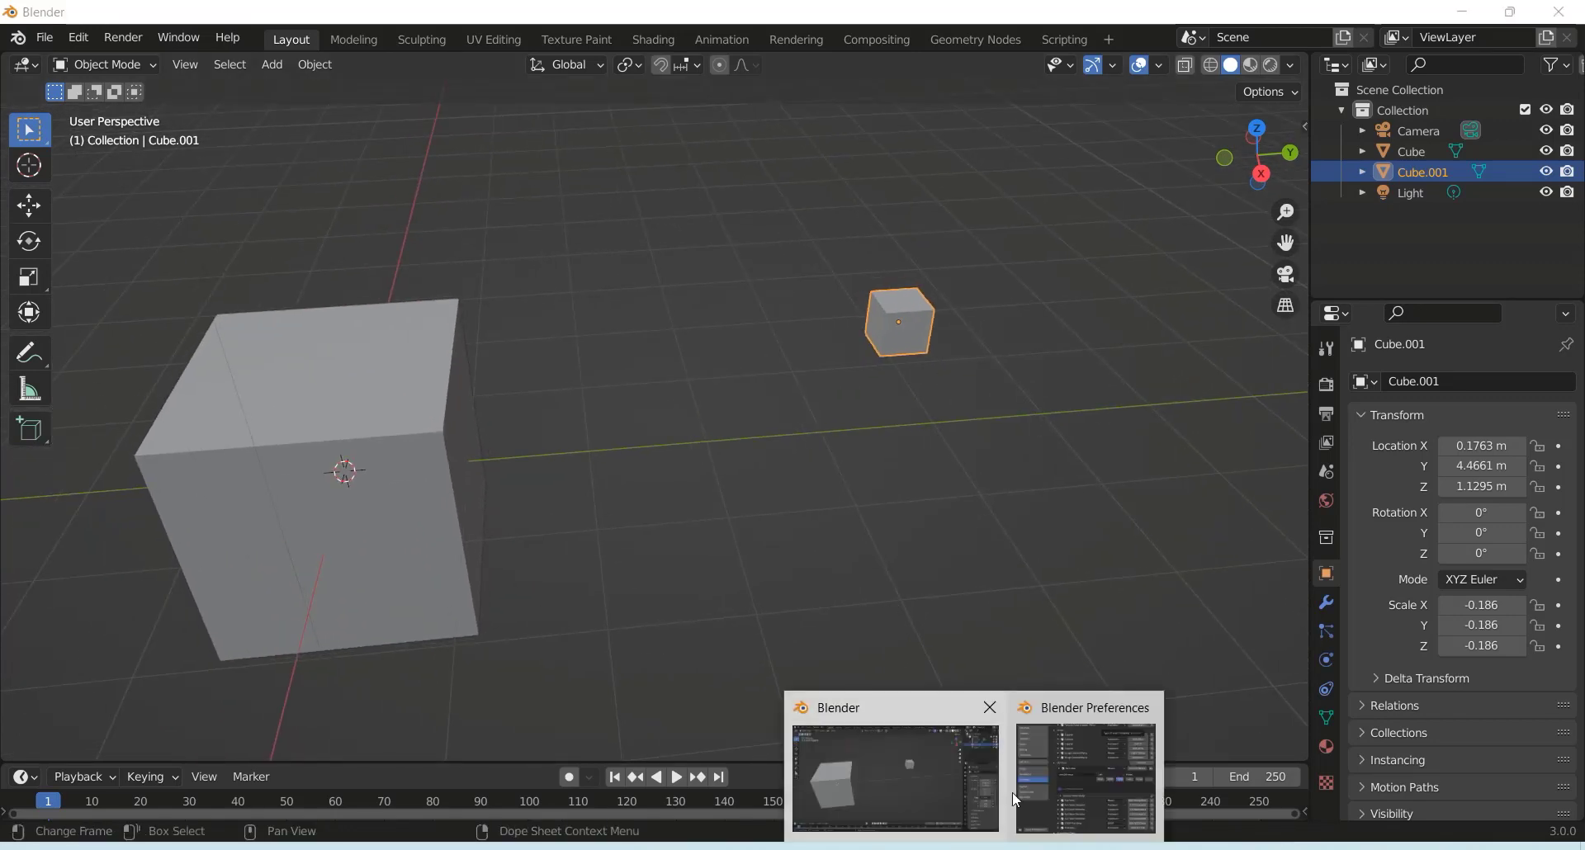
click(1047, 773)
drag(957, 149, 446, 191)
scroll(512, 235, up, 10)
click(545, 242)
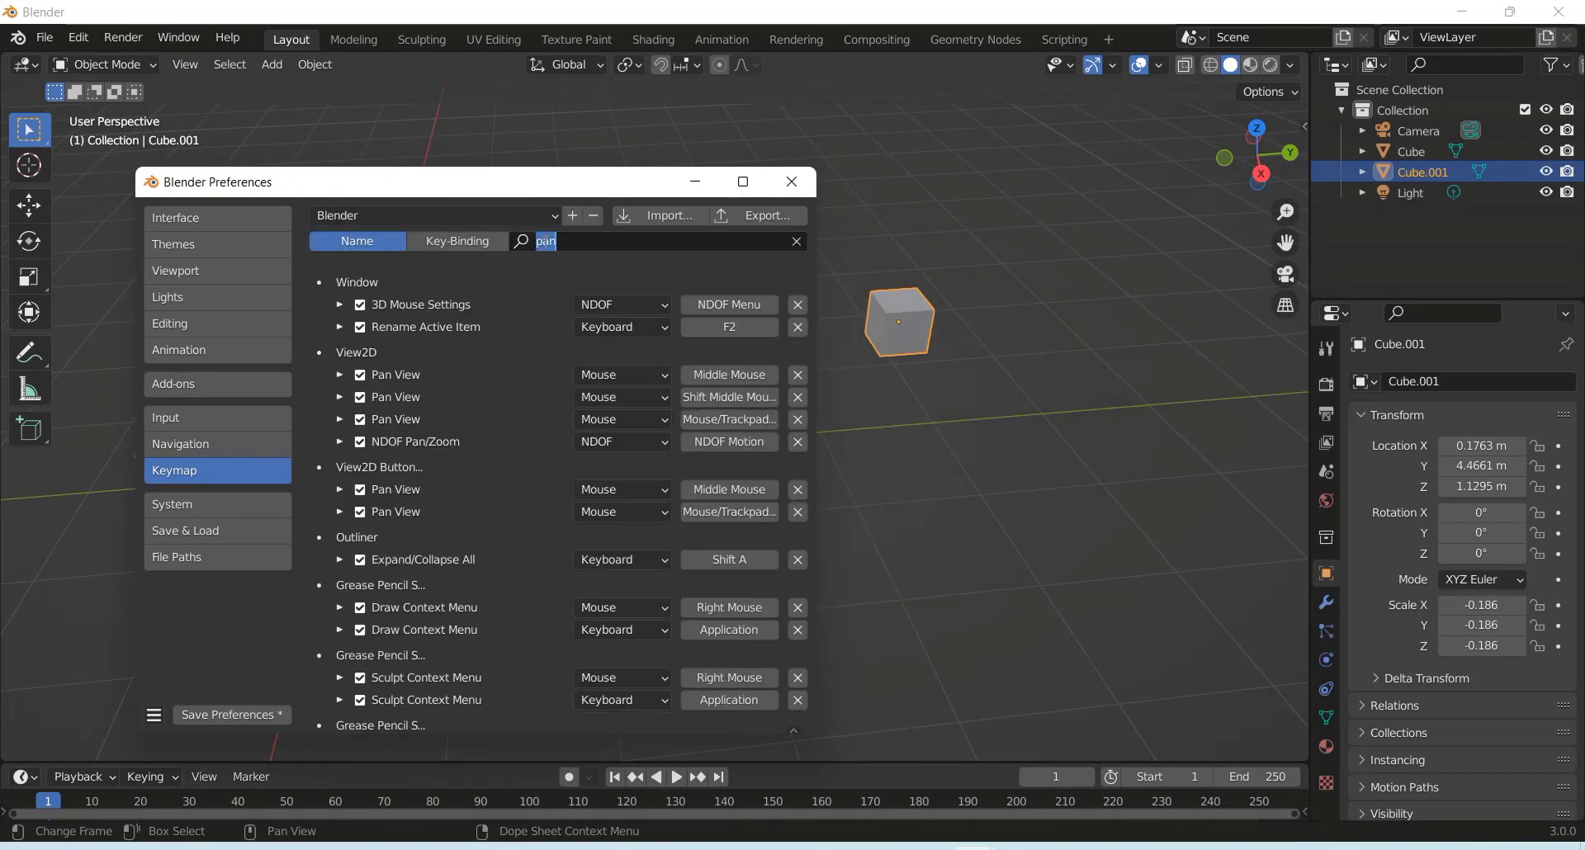
text(zoon)
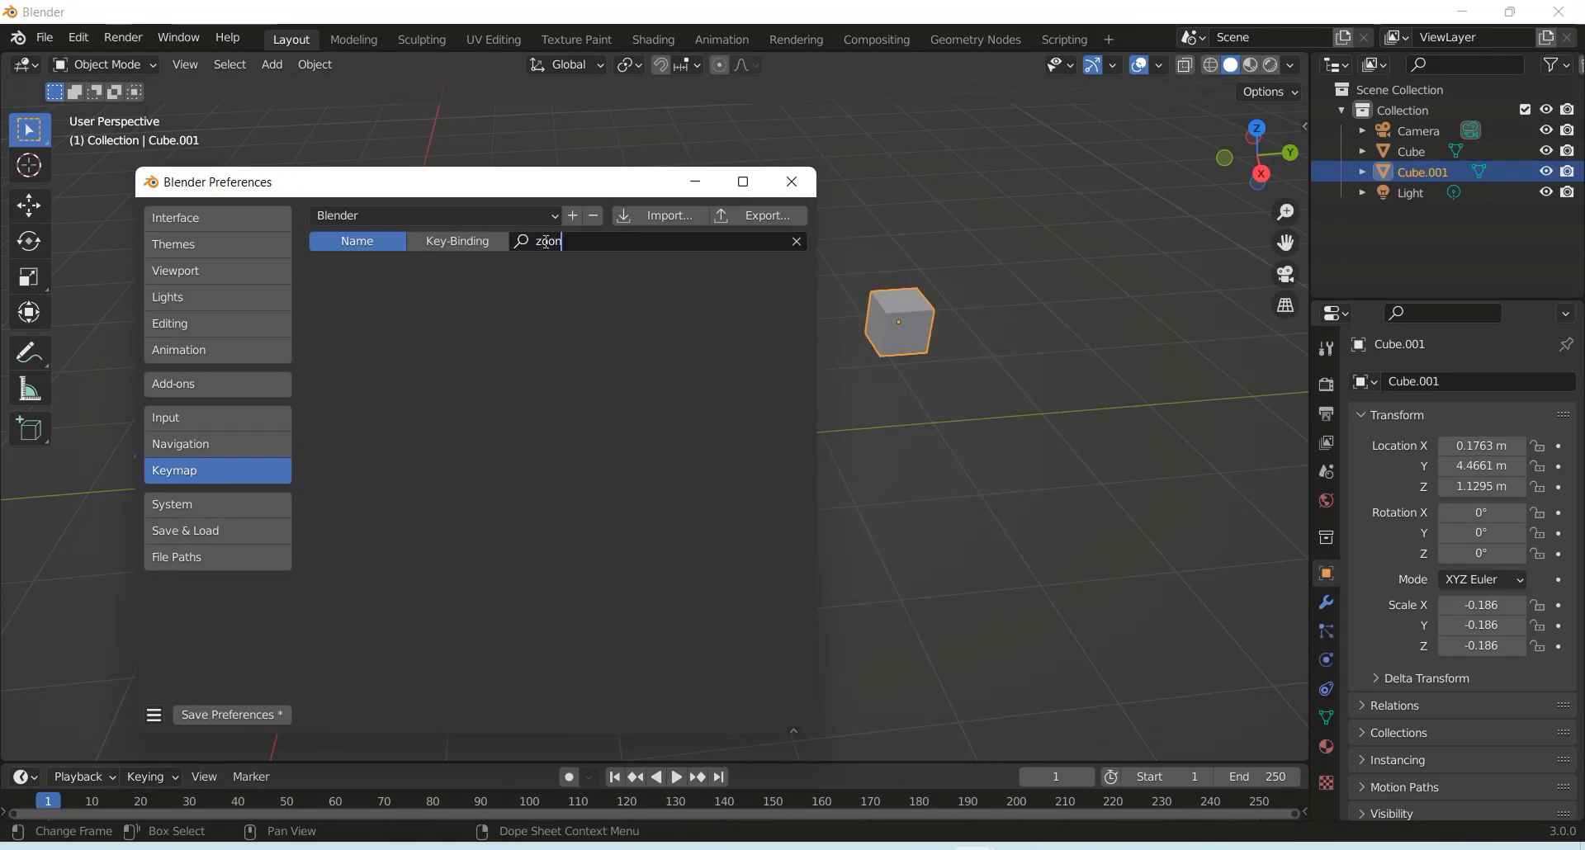
key(BackSpace)
text(m)
key(Return)
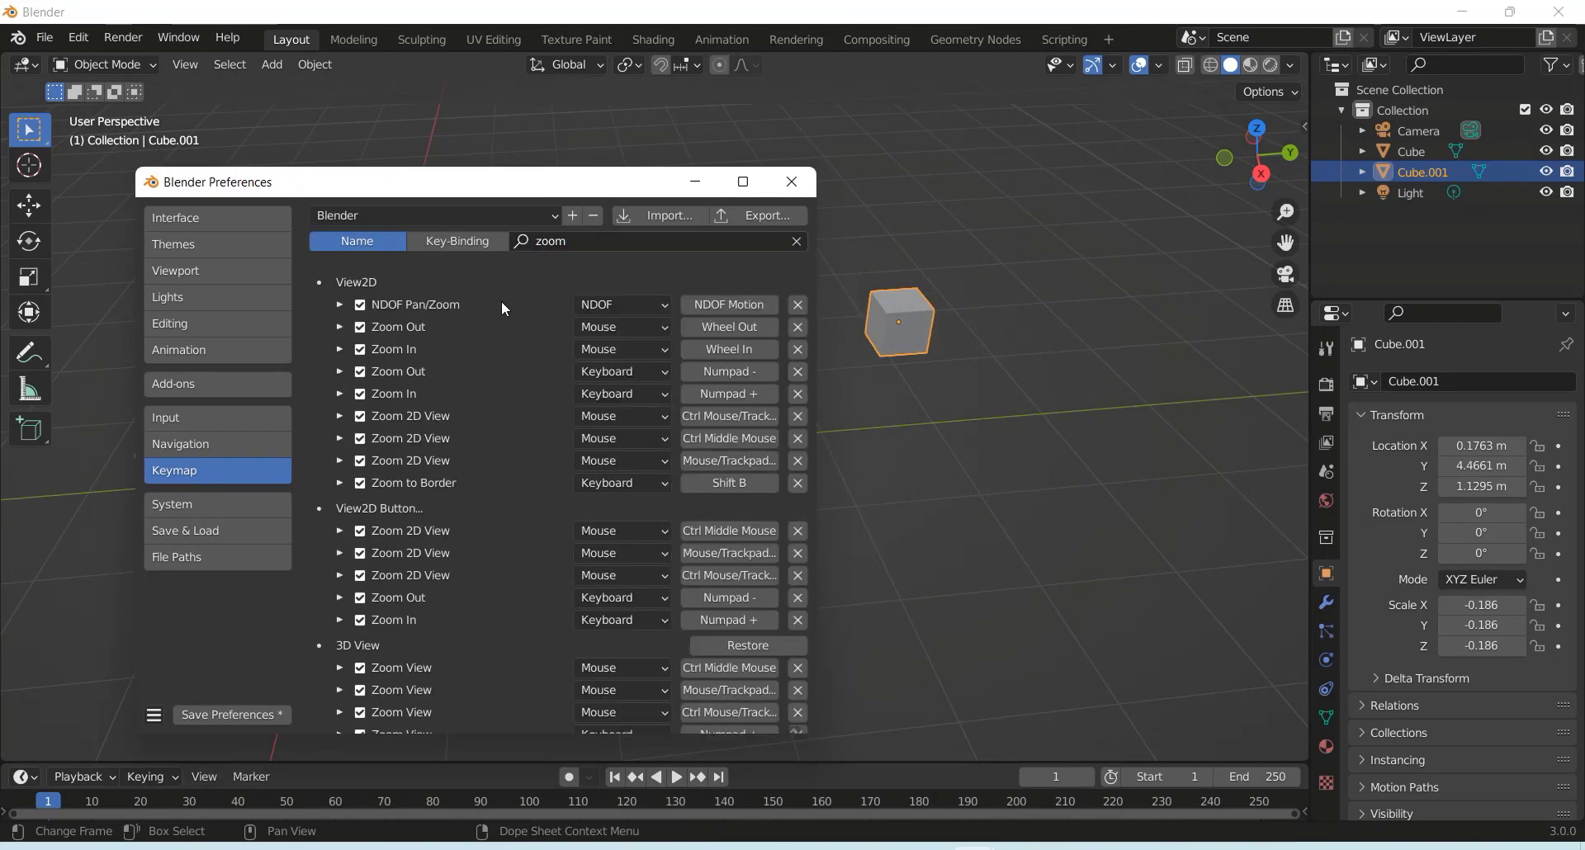
Step: Change the first Zoom View shortcut in the keymap's 3D View section to Shift plus the left mouse button
scroll(431, 384, down, 4)
scroll(398, 468, down, 5)
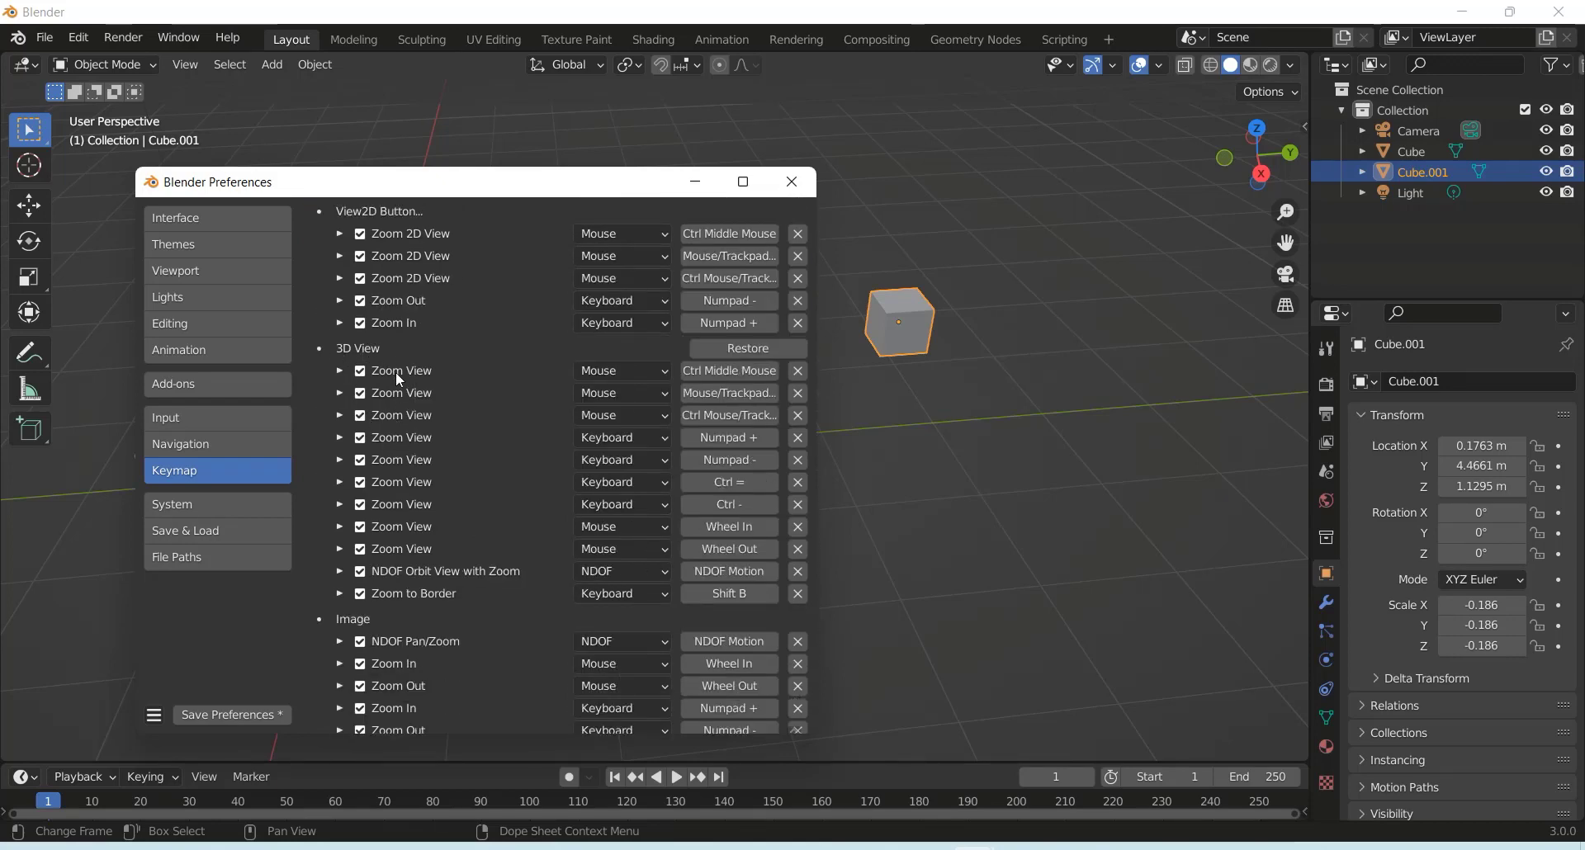
click(341, 370)
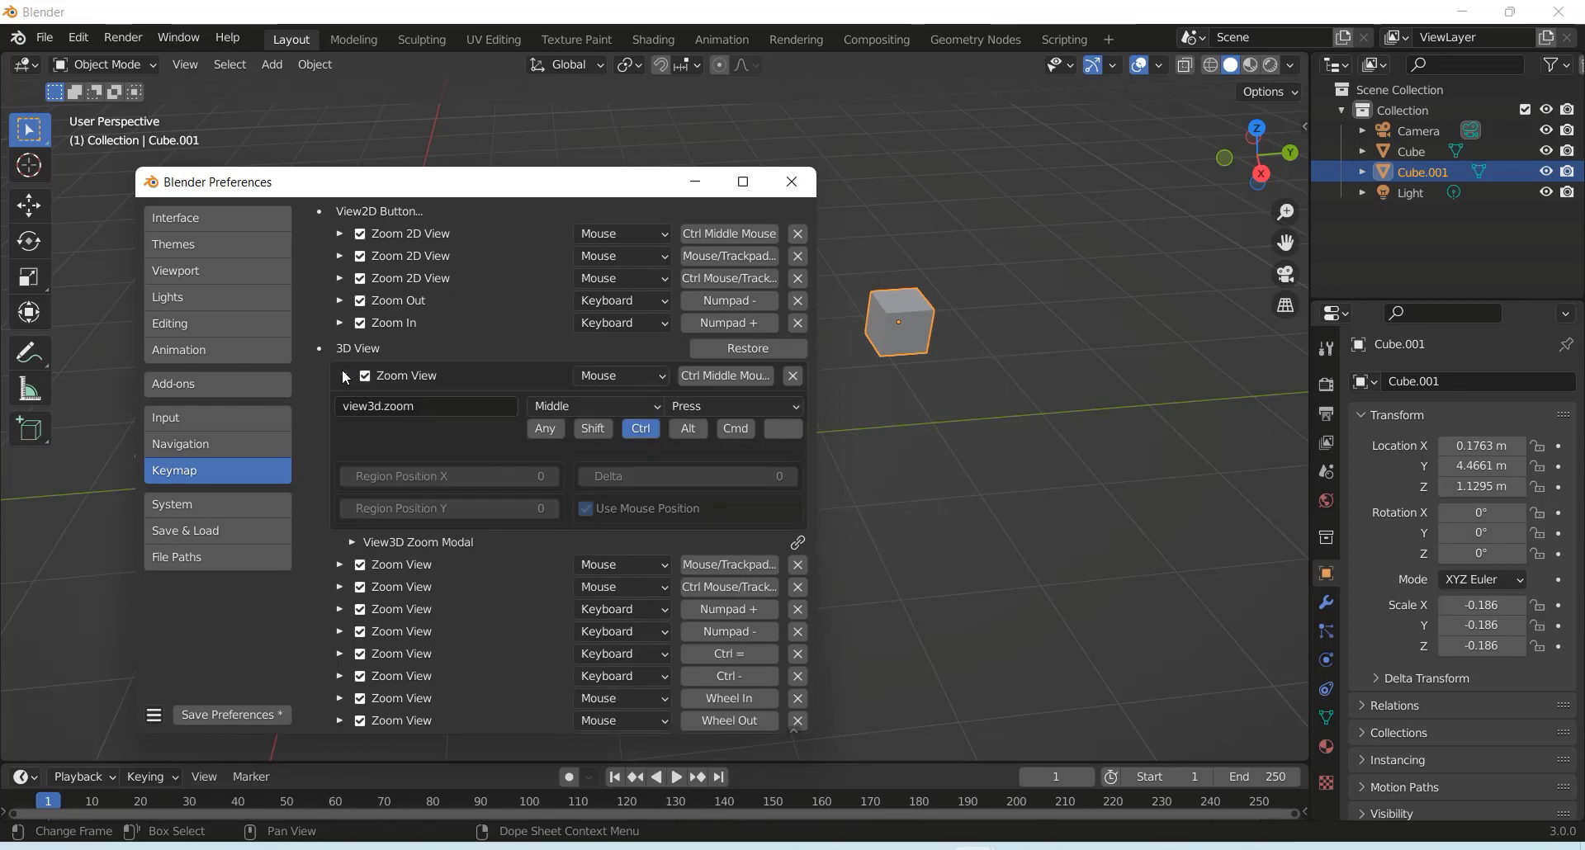
click(563, 407)
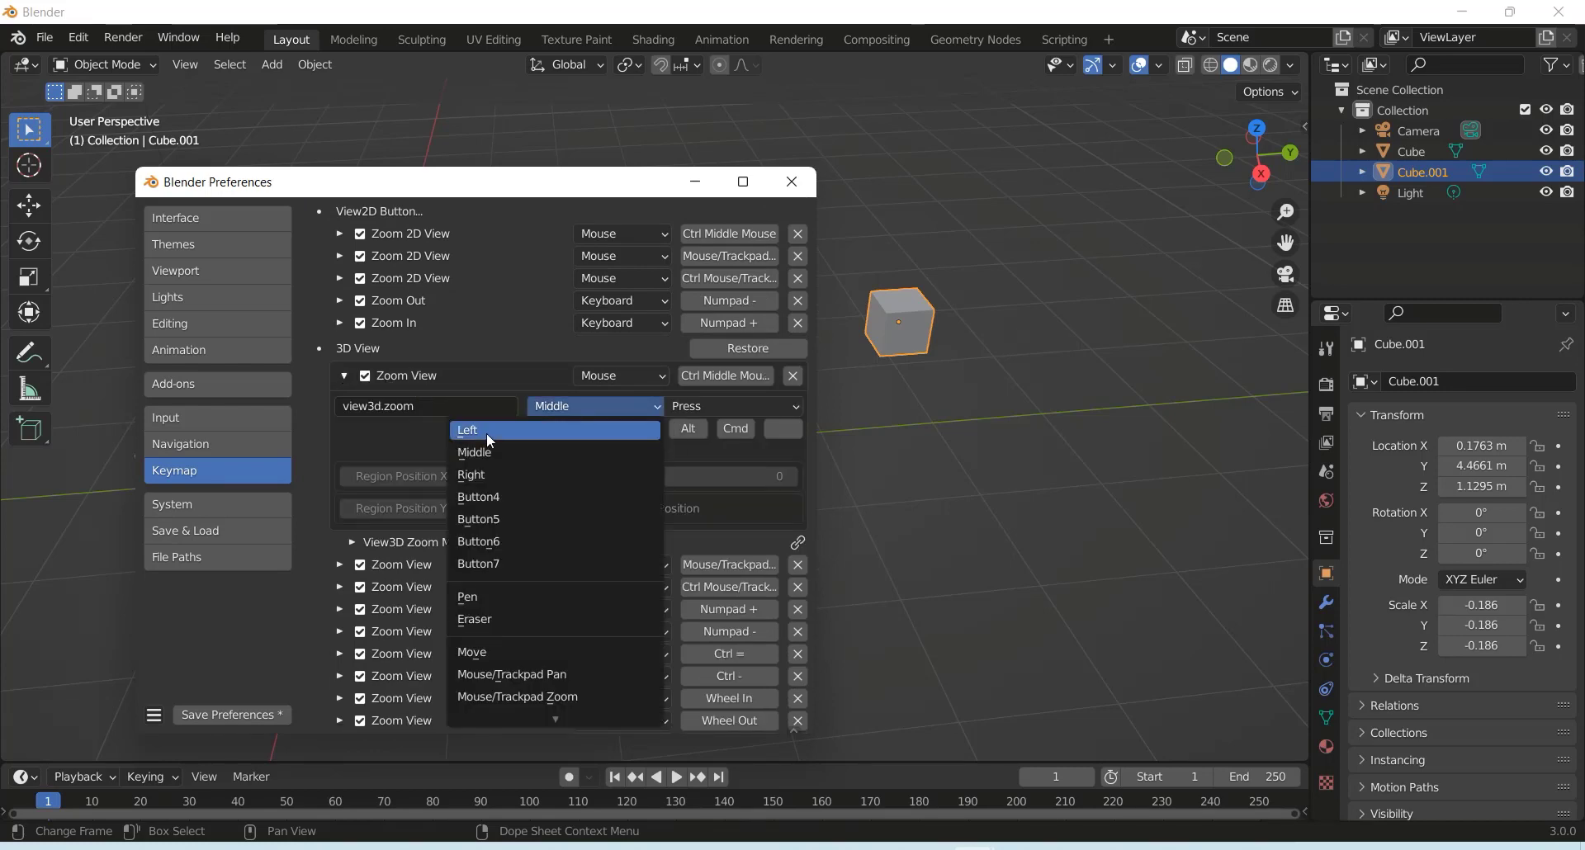
click(487, 431)
click(595, 430)
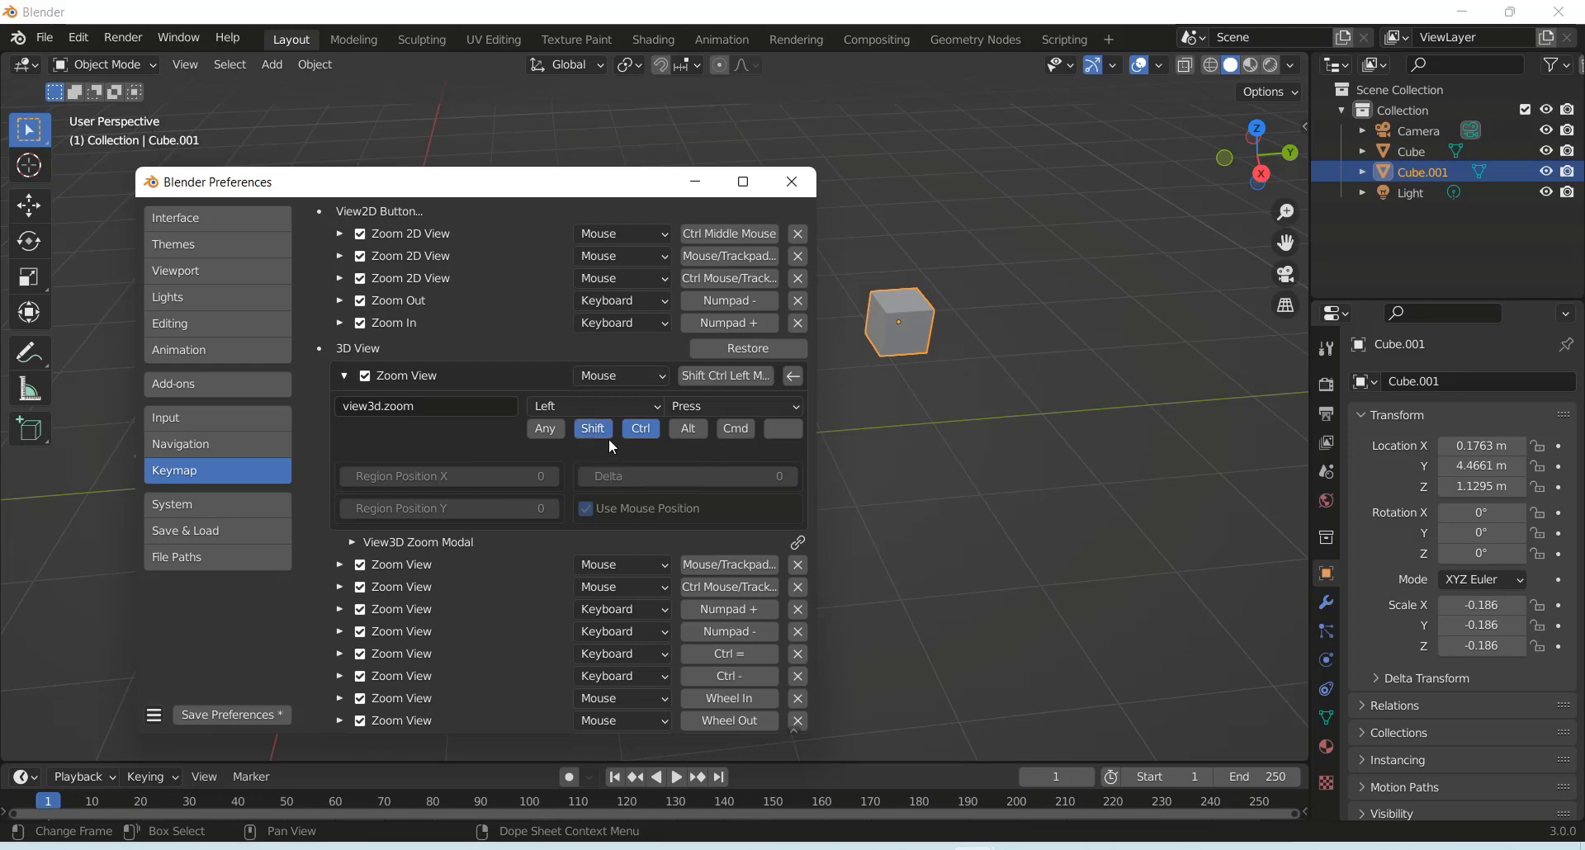
click(639, 431)
Step: Minimize the preferences and test zooming and orbiting the 3D view around the small cube
click(695, 181)
shift+drag(915, 392, 895, 367)
middle_drag(922, 314, 801, 449)
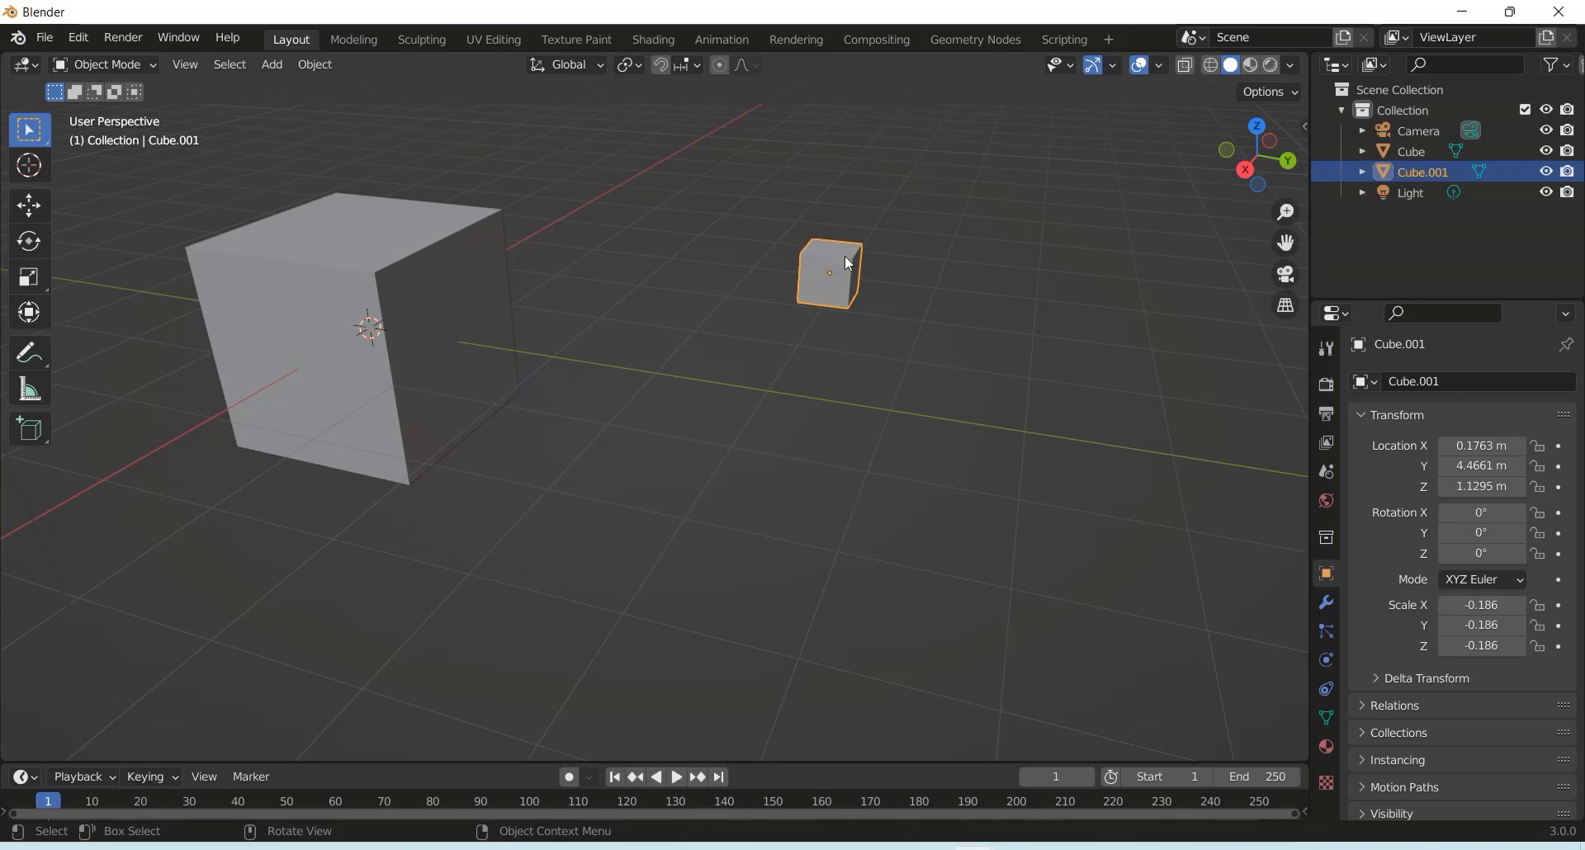
Step: Scale the small cube to about -0.015 and test how zooming in and out reaches it
key(s)
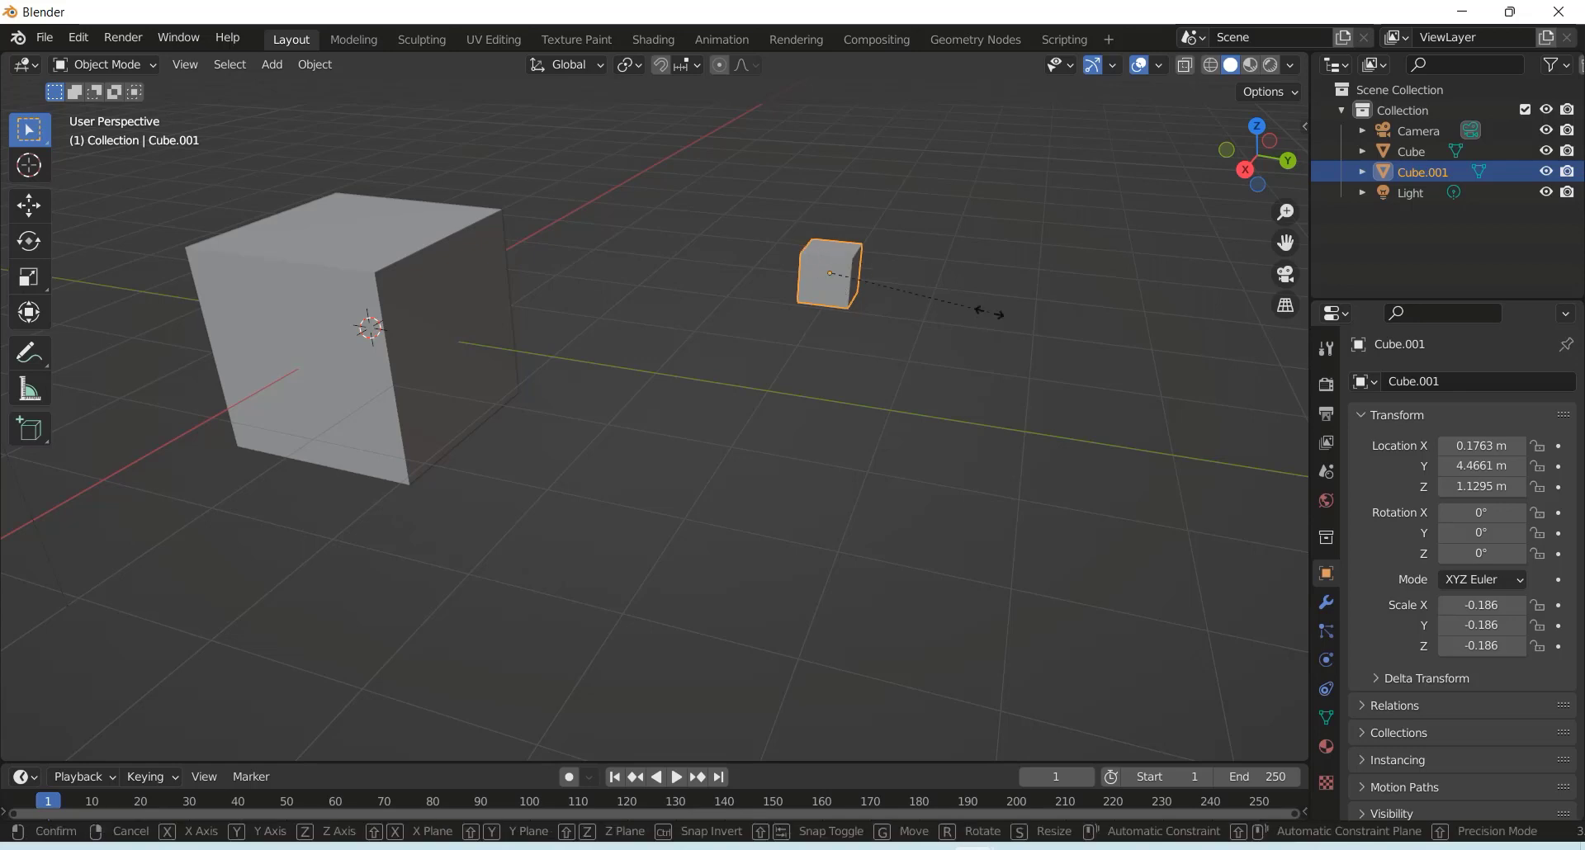
click(836, 274)
middle_drag(836, 274, 850, 324)
scroll(870, 241, up, 3)
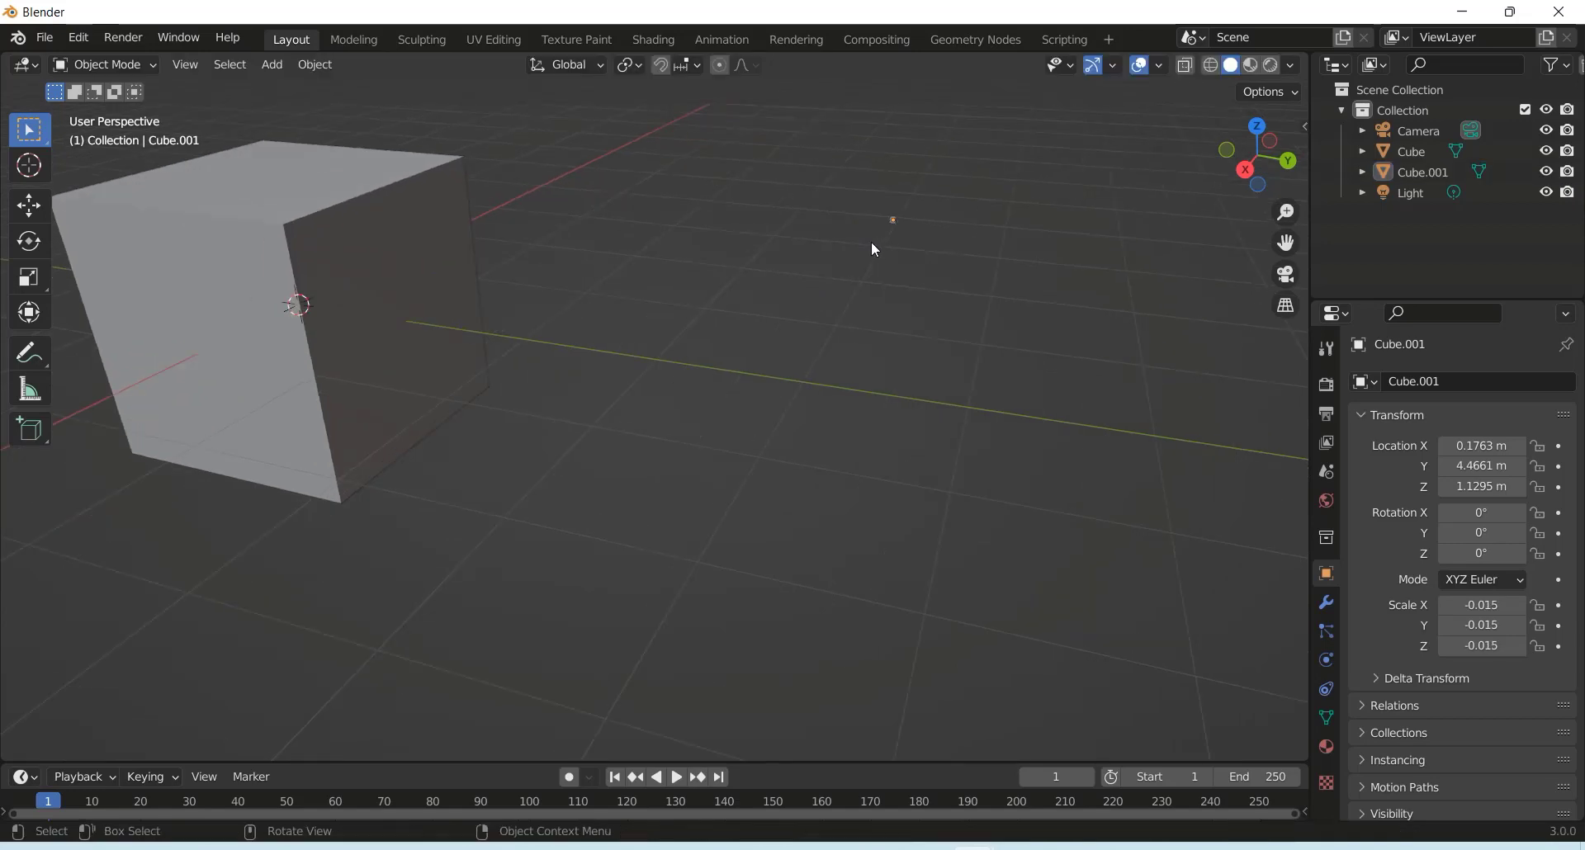
scroll(956, 190, down, 1)
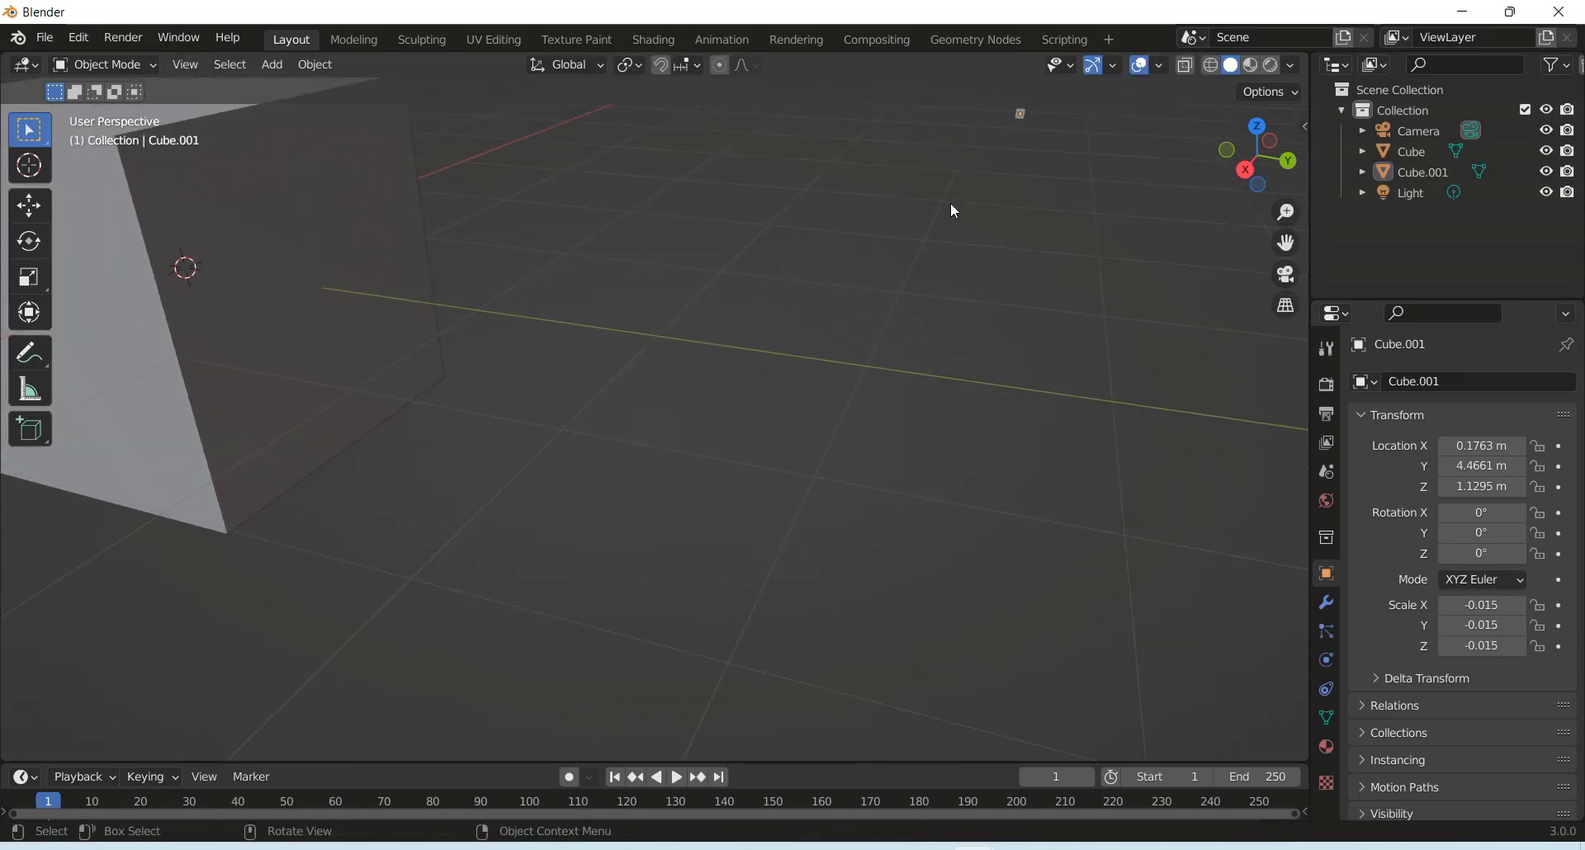
scroll(970, 185, up, 2)
scroll(993, 167, down, 2)
scroll(997, 161, up, 1)
scroll(997, 160, down, 1)
scroll(999, 143, down, 1)
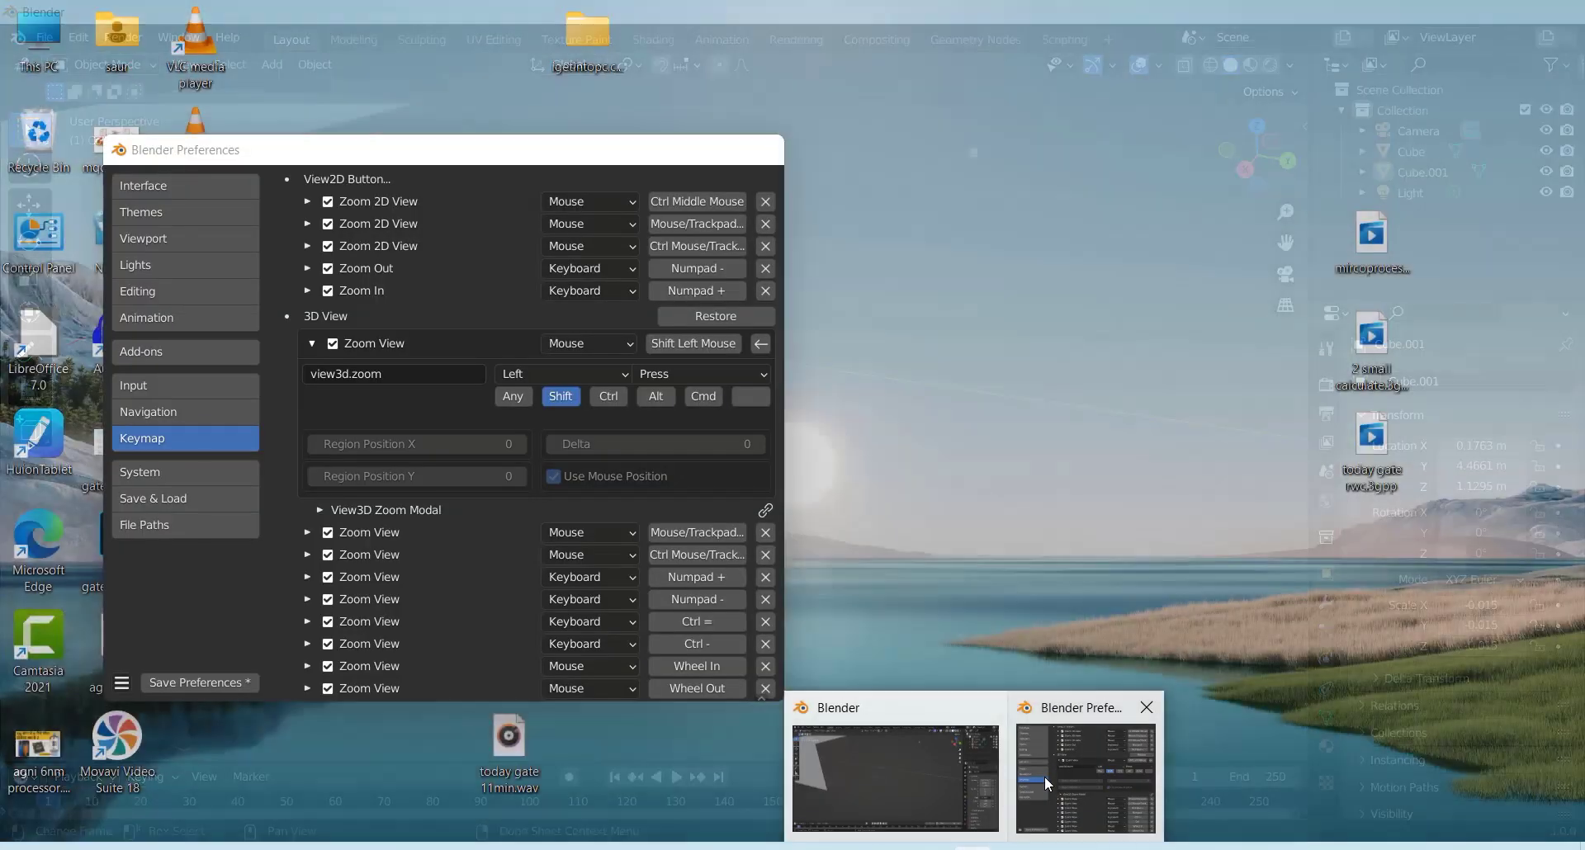
Step: Restore the preferences window and enable Zoom to Mouse Position in the navigation settings
click(1043, 776)
drag(548, 156, 588, 146)
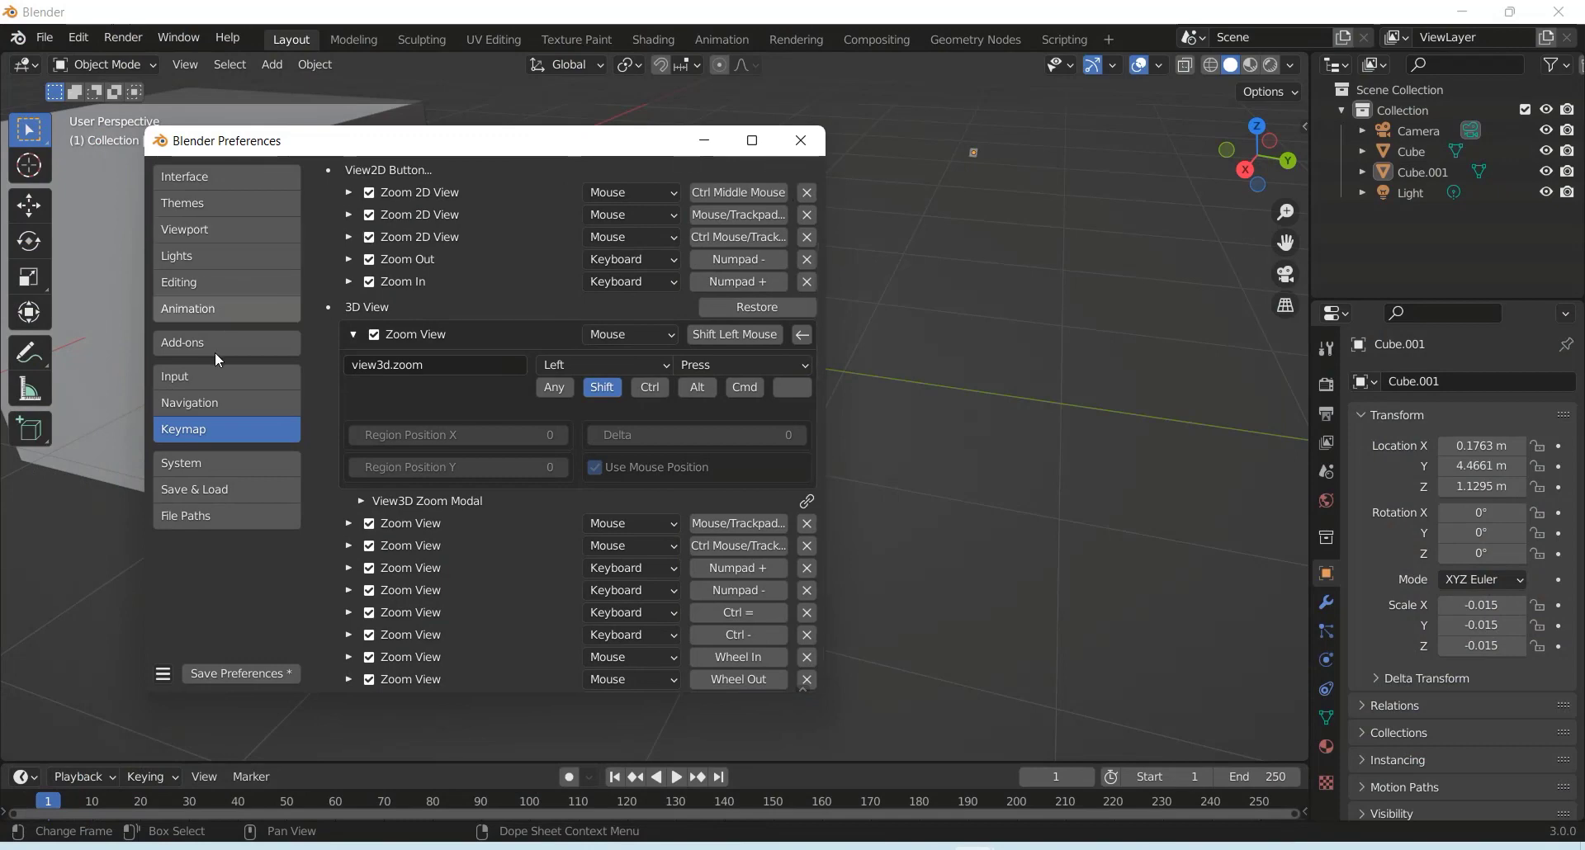
click(211, 405)
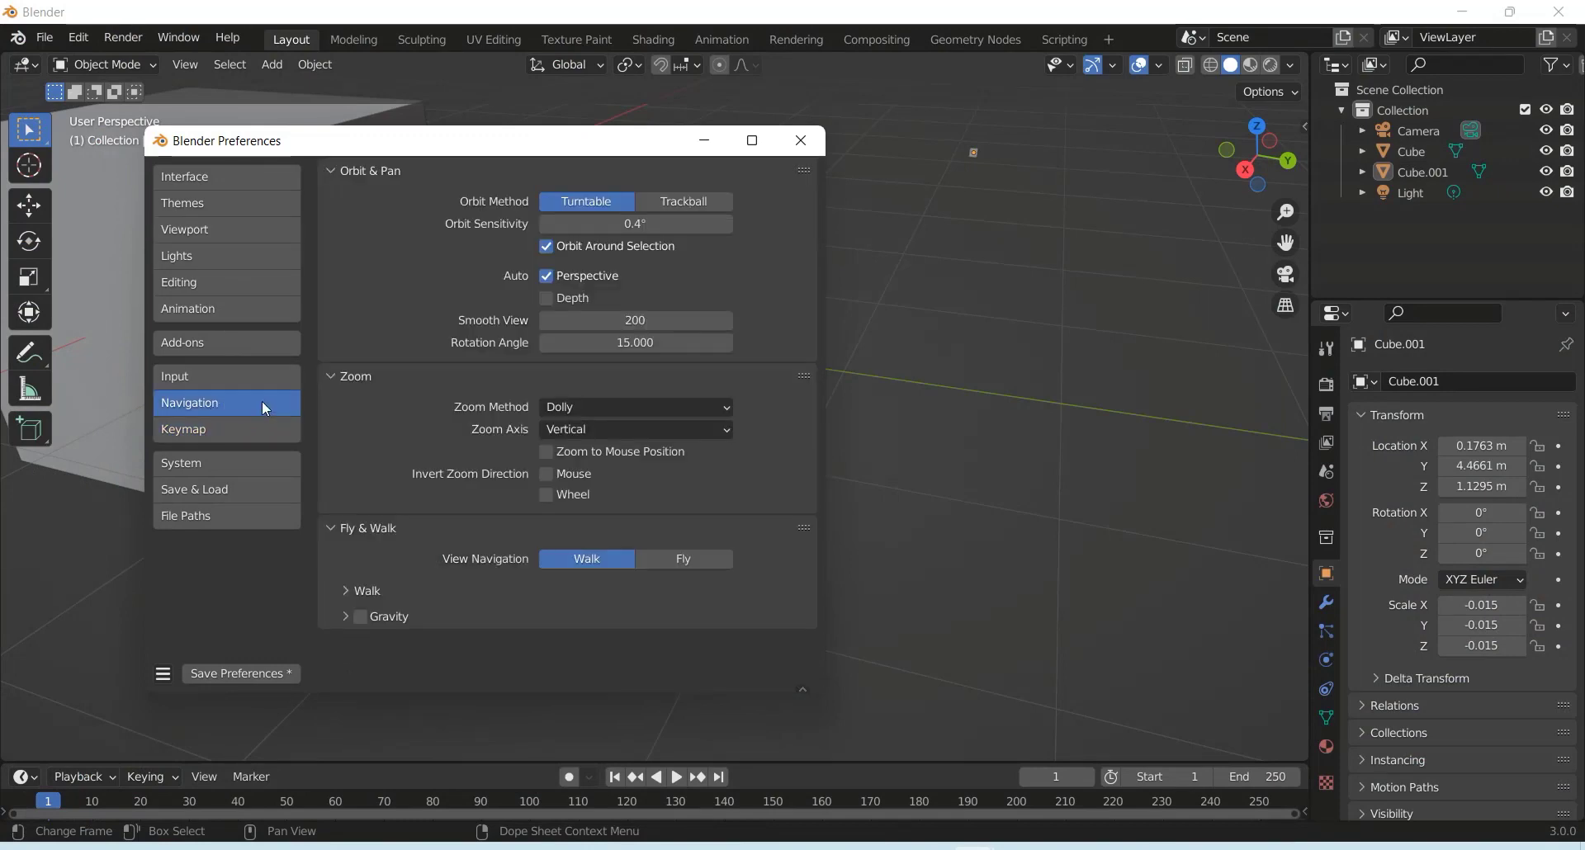
click(552, 452)
Step: Move the preferences window out of the way and test zooming toward the small cube
drag(660, 142, 308, 540)
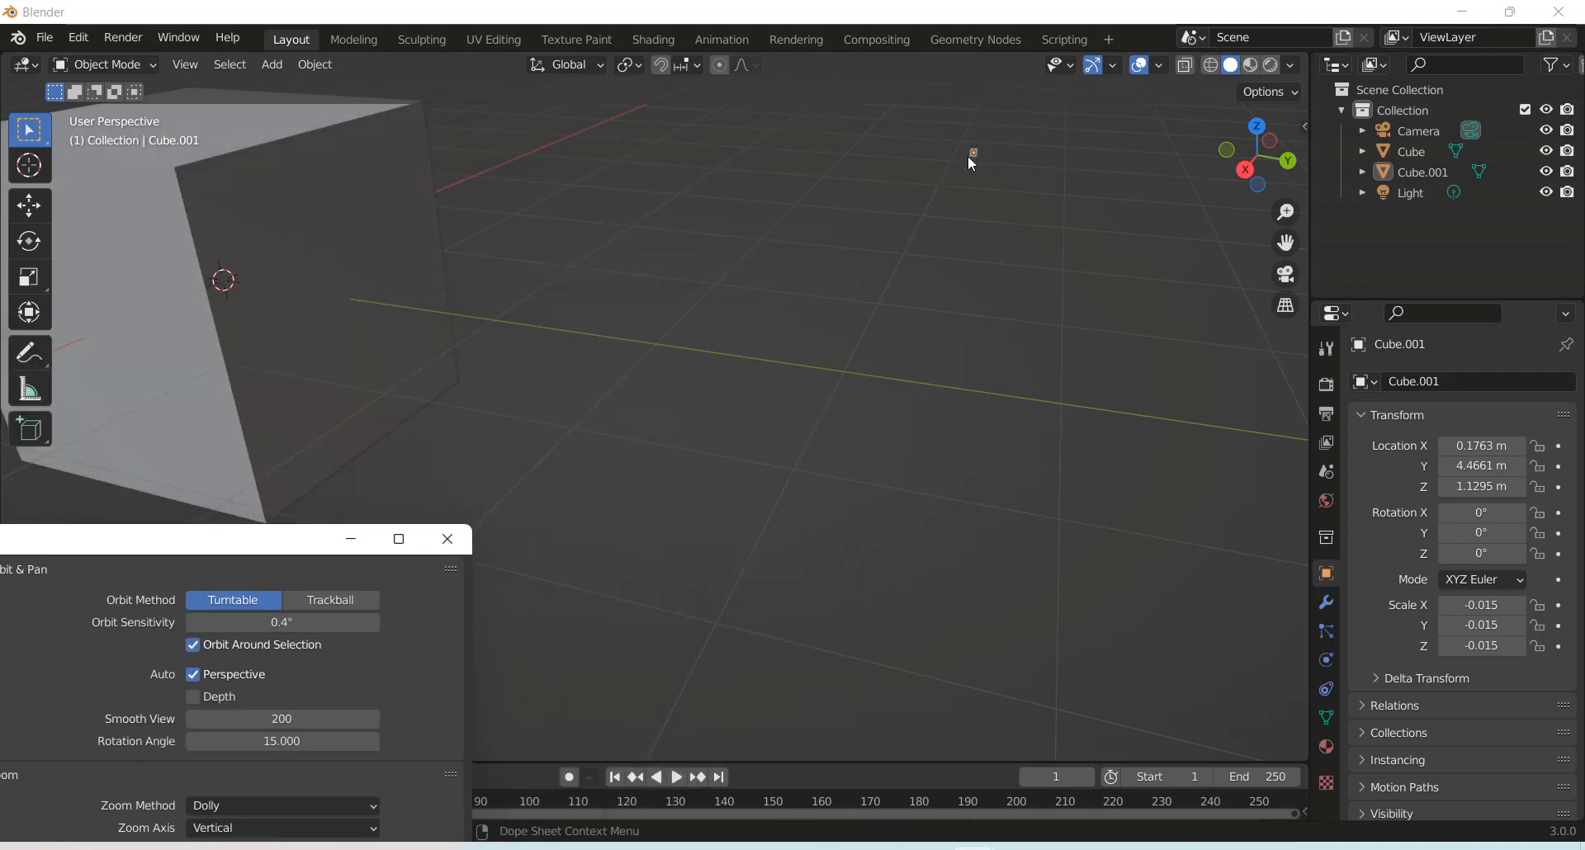
scroll(981, 149, up, 5)
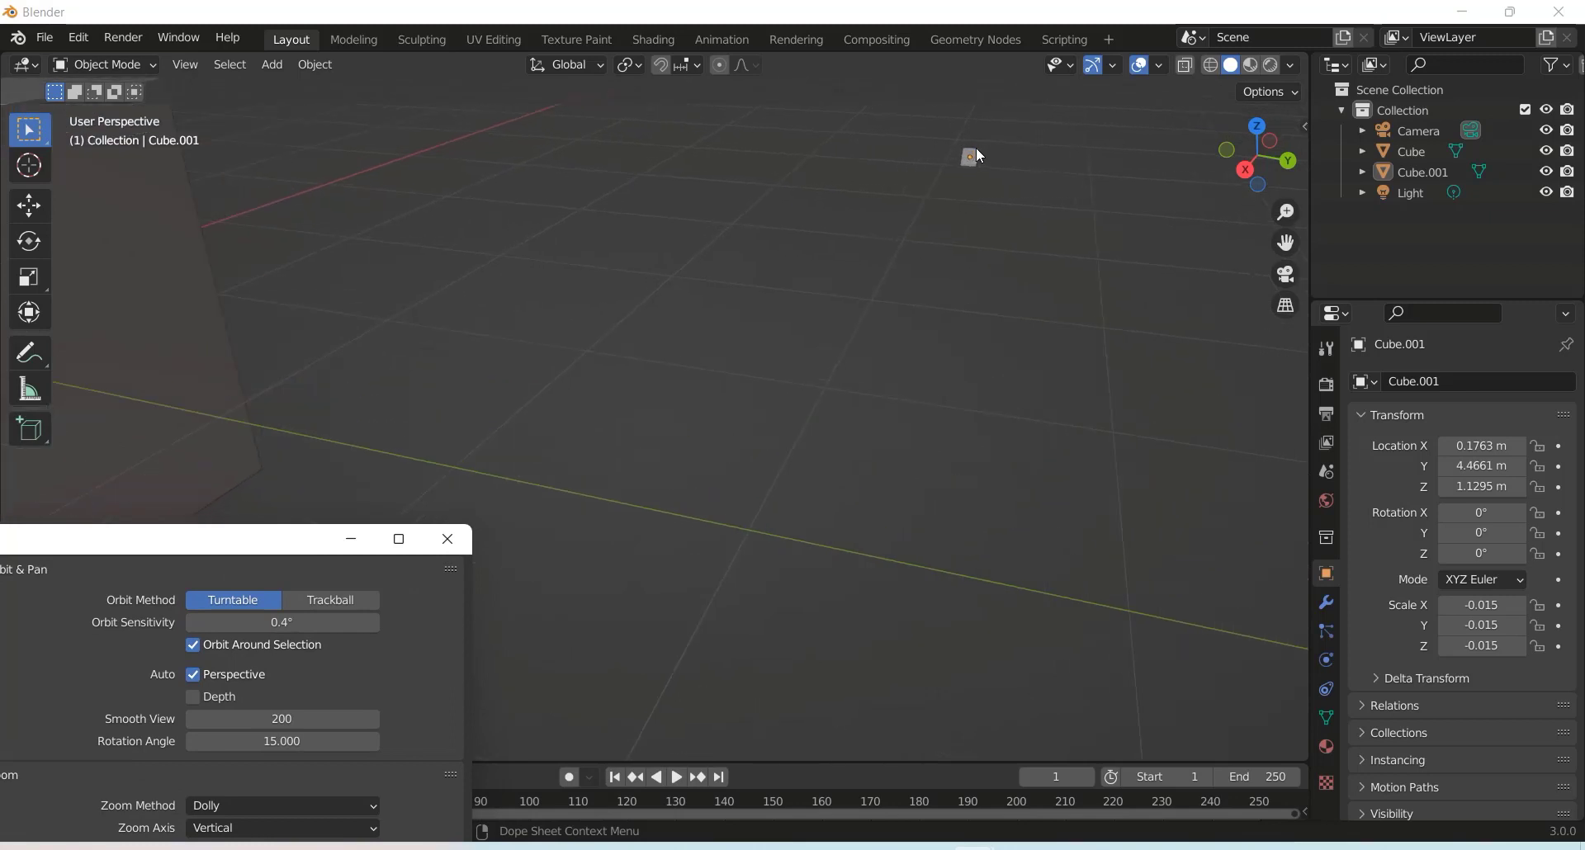
scroll(958, 163, up, 3)
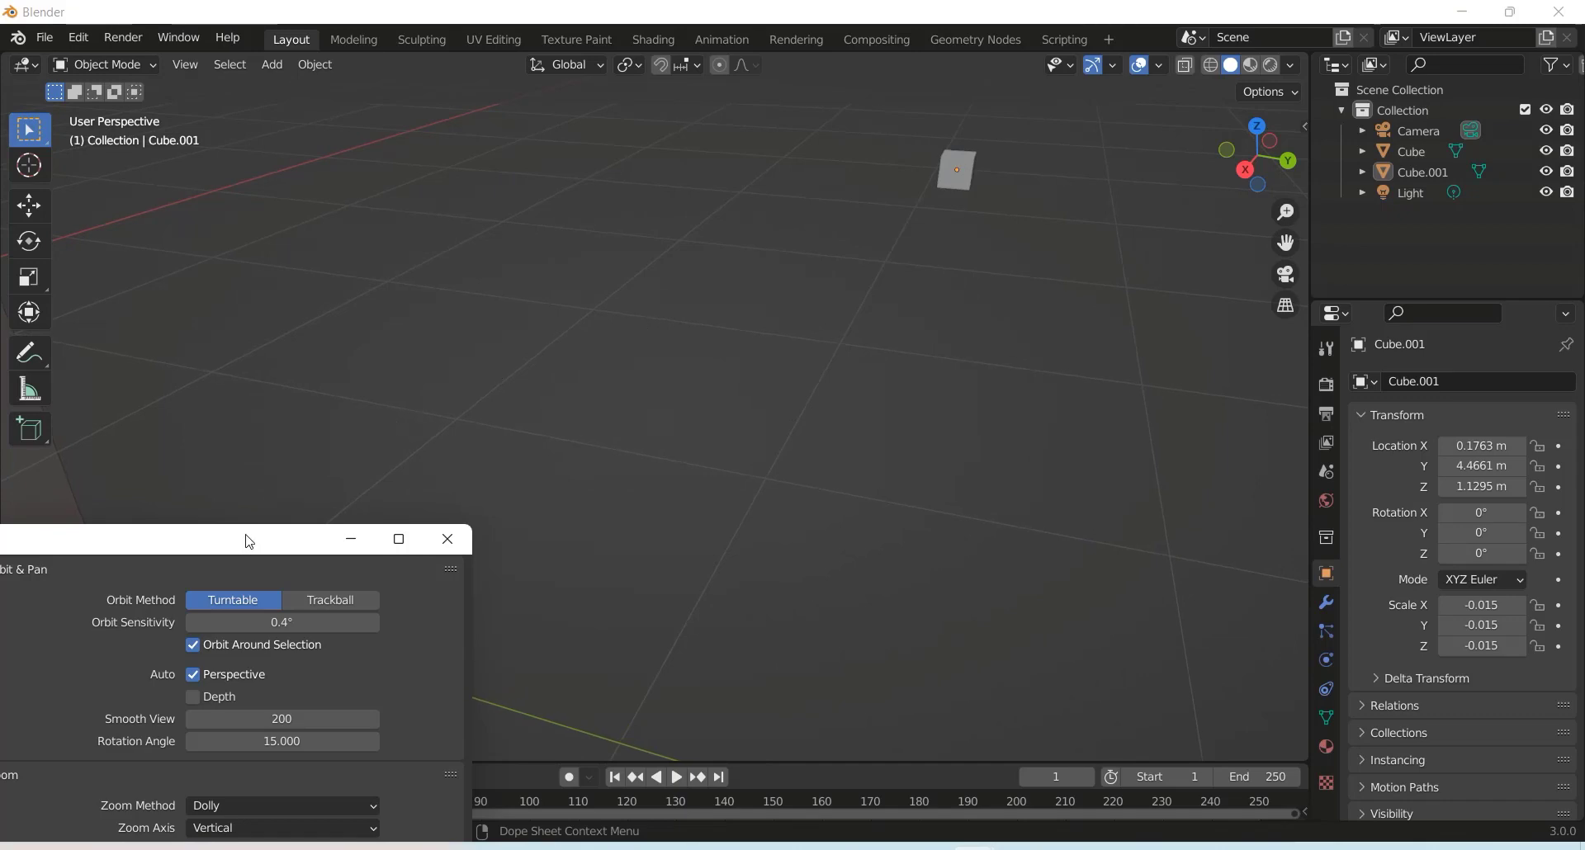
Step: Bring the preferences window back into full view, enable Auto Depth for orbit and pan, and minimize the window
drag(248, 542, 583, 176)
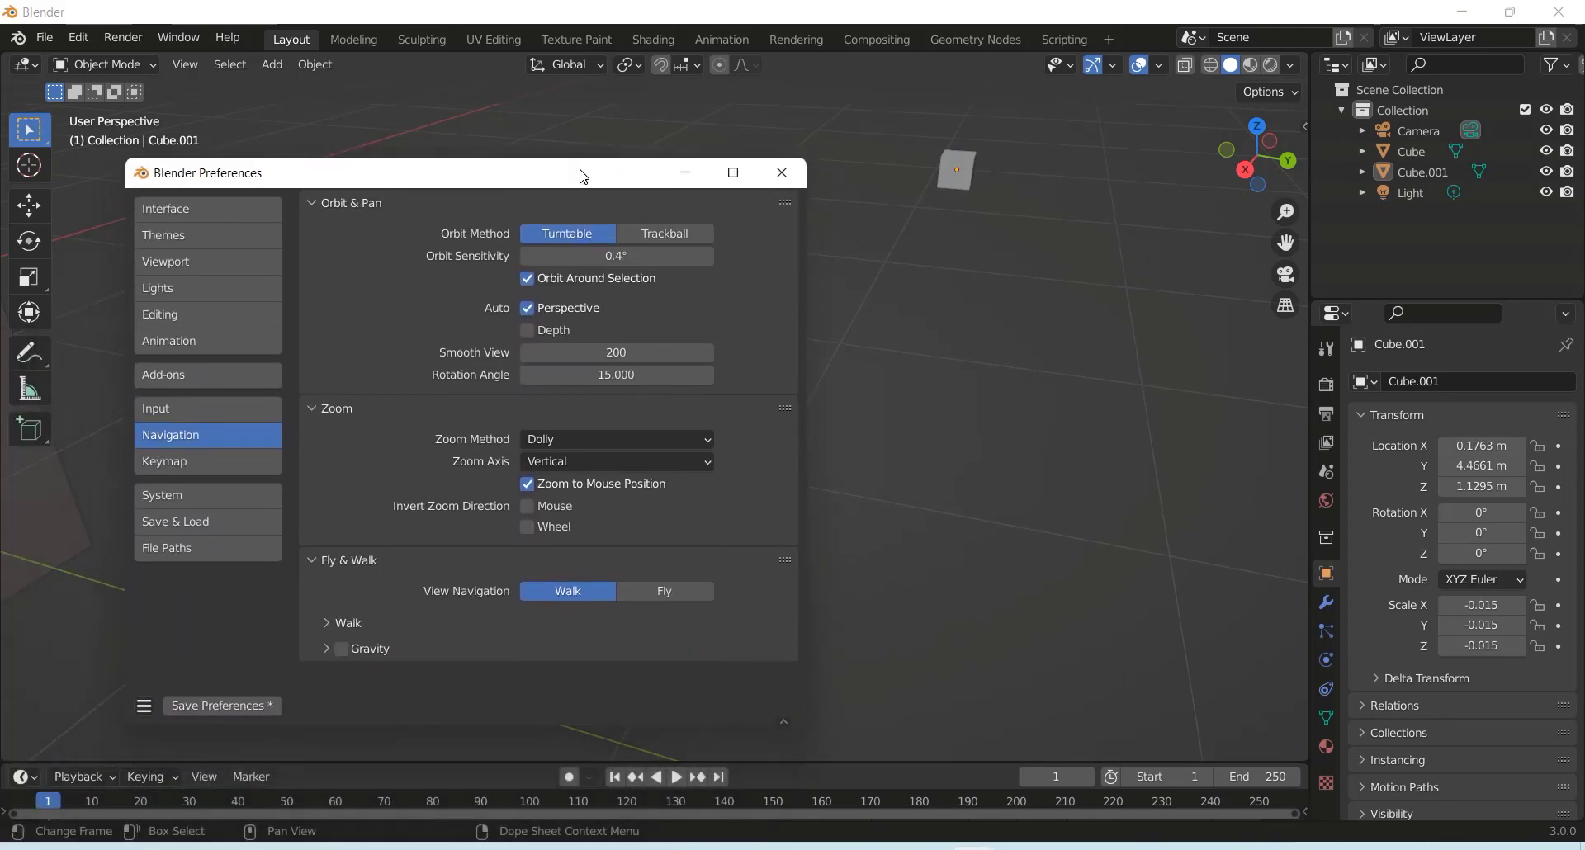
click(535, 331)
click(683, 174)
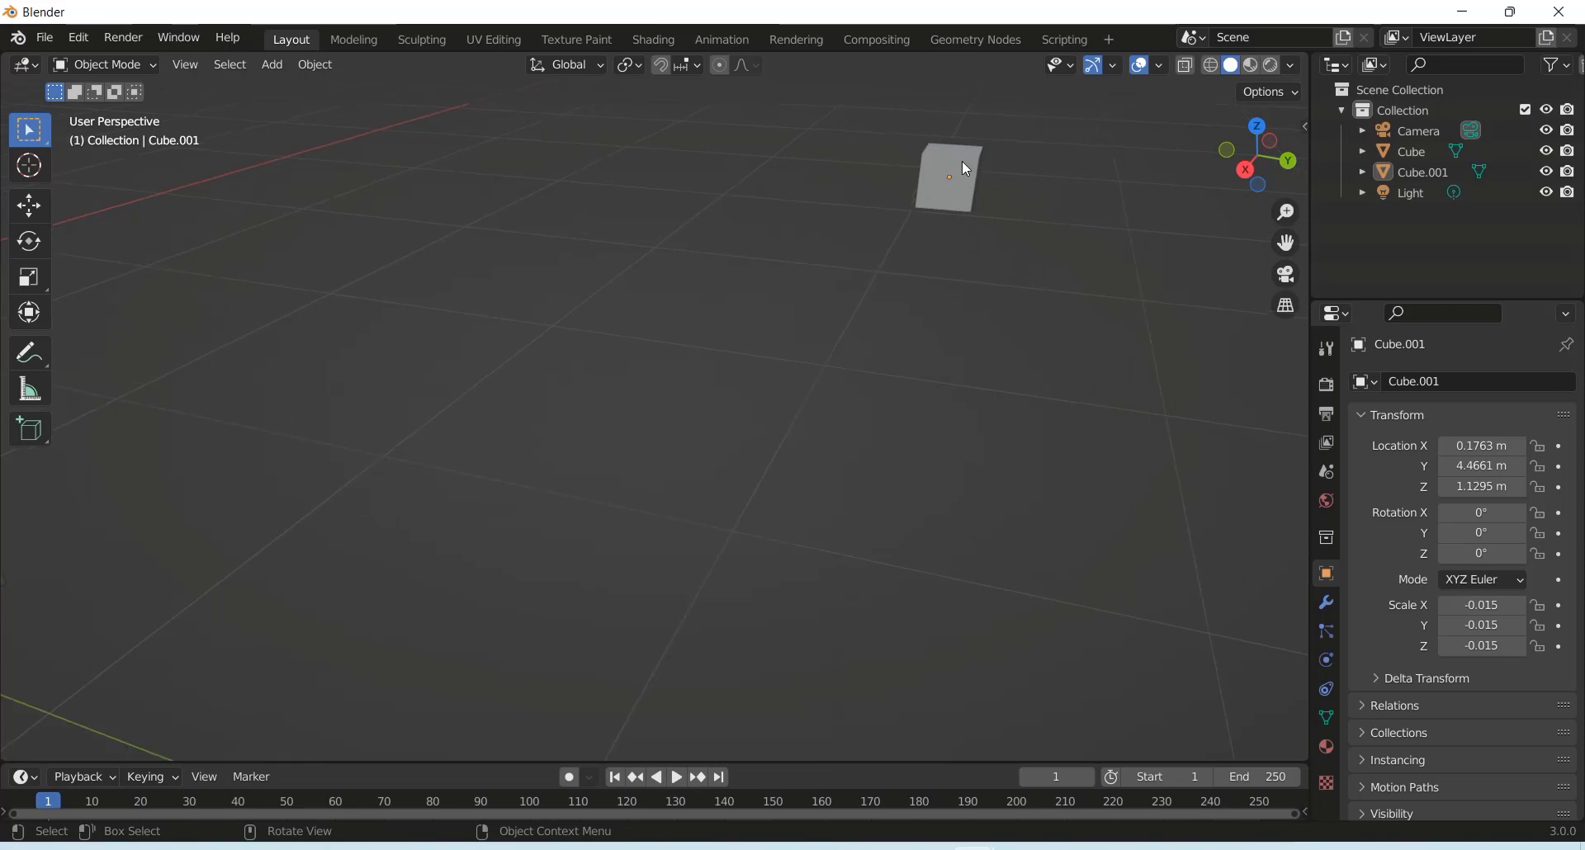
Step: Test zooming toward the small cube, select it and frame it for a close-up view
scroll(963, 161, up, 3)
scroll(963, 161, up, 3)
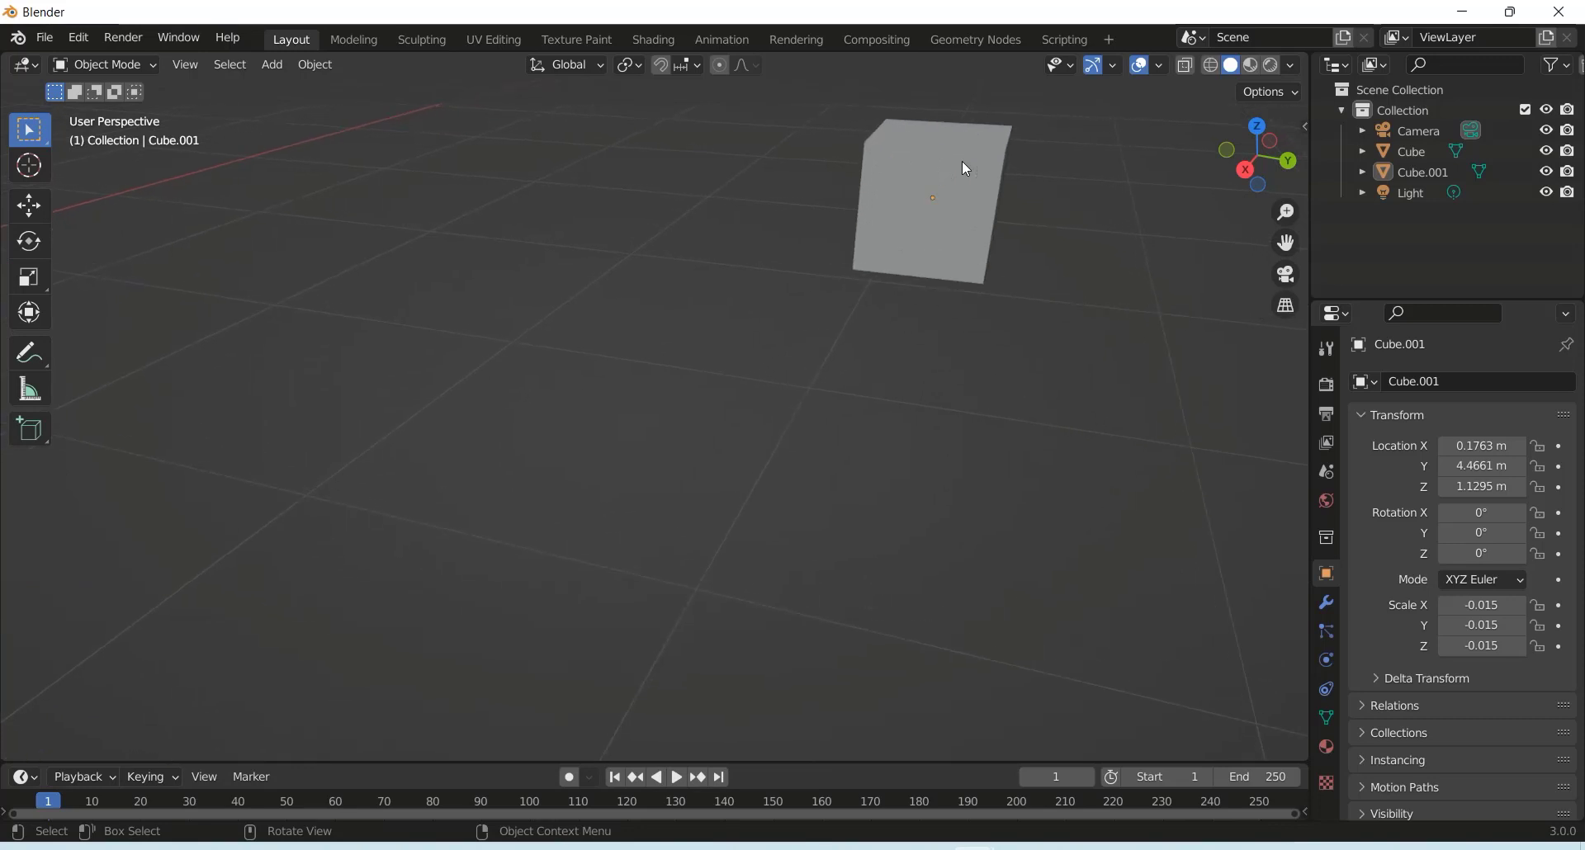
click(963, 161)
key(KP_Decimal)
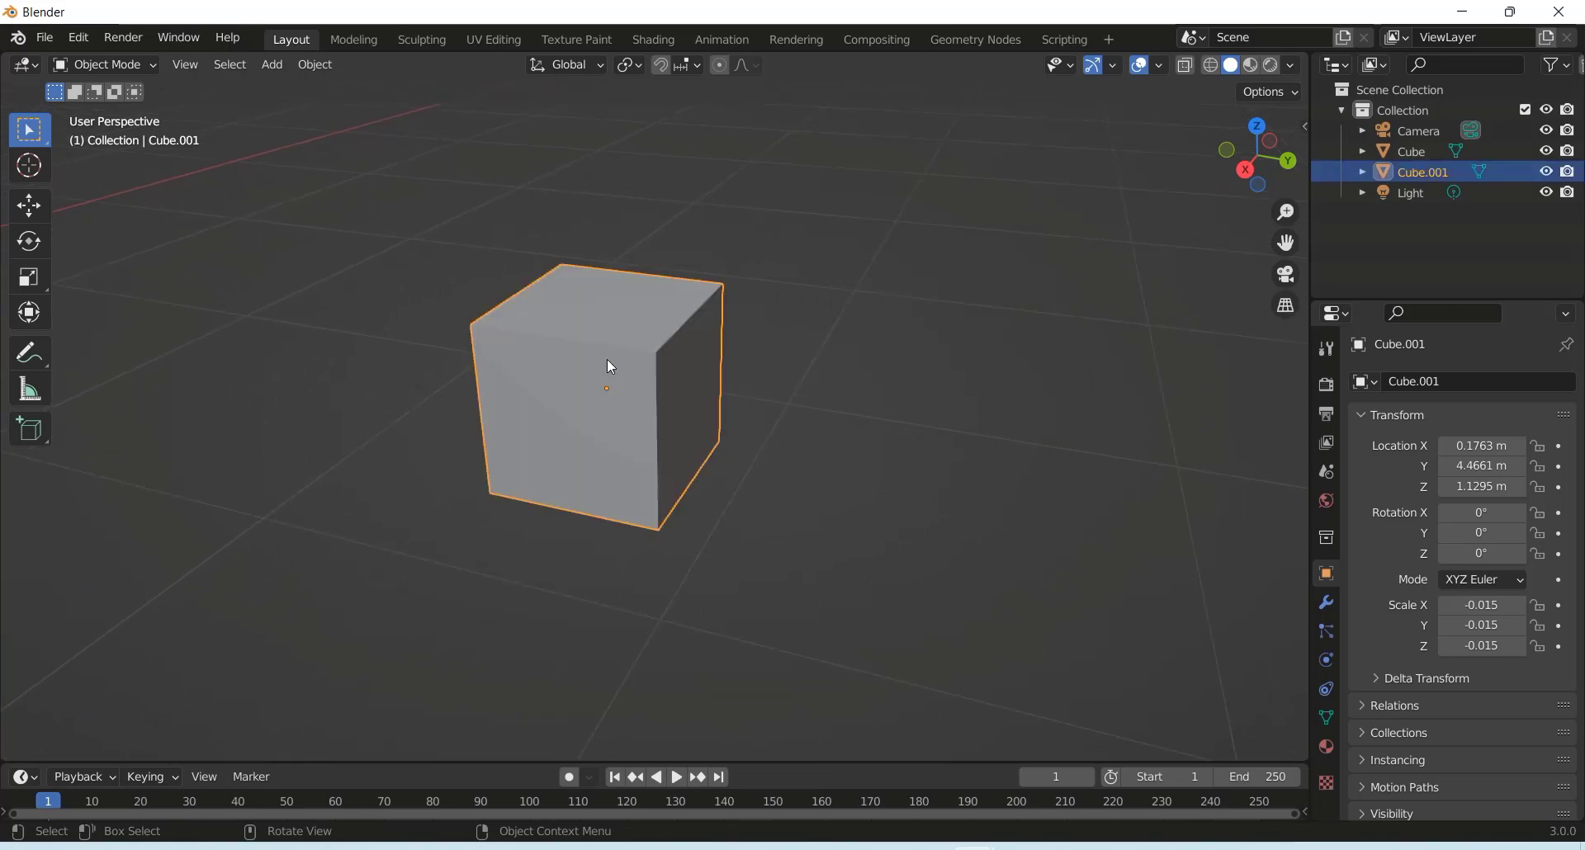
scroll(606, 360, up, 5)
scroll(642, 357, up, 1)
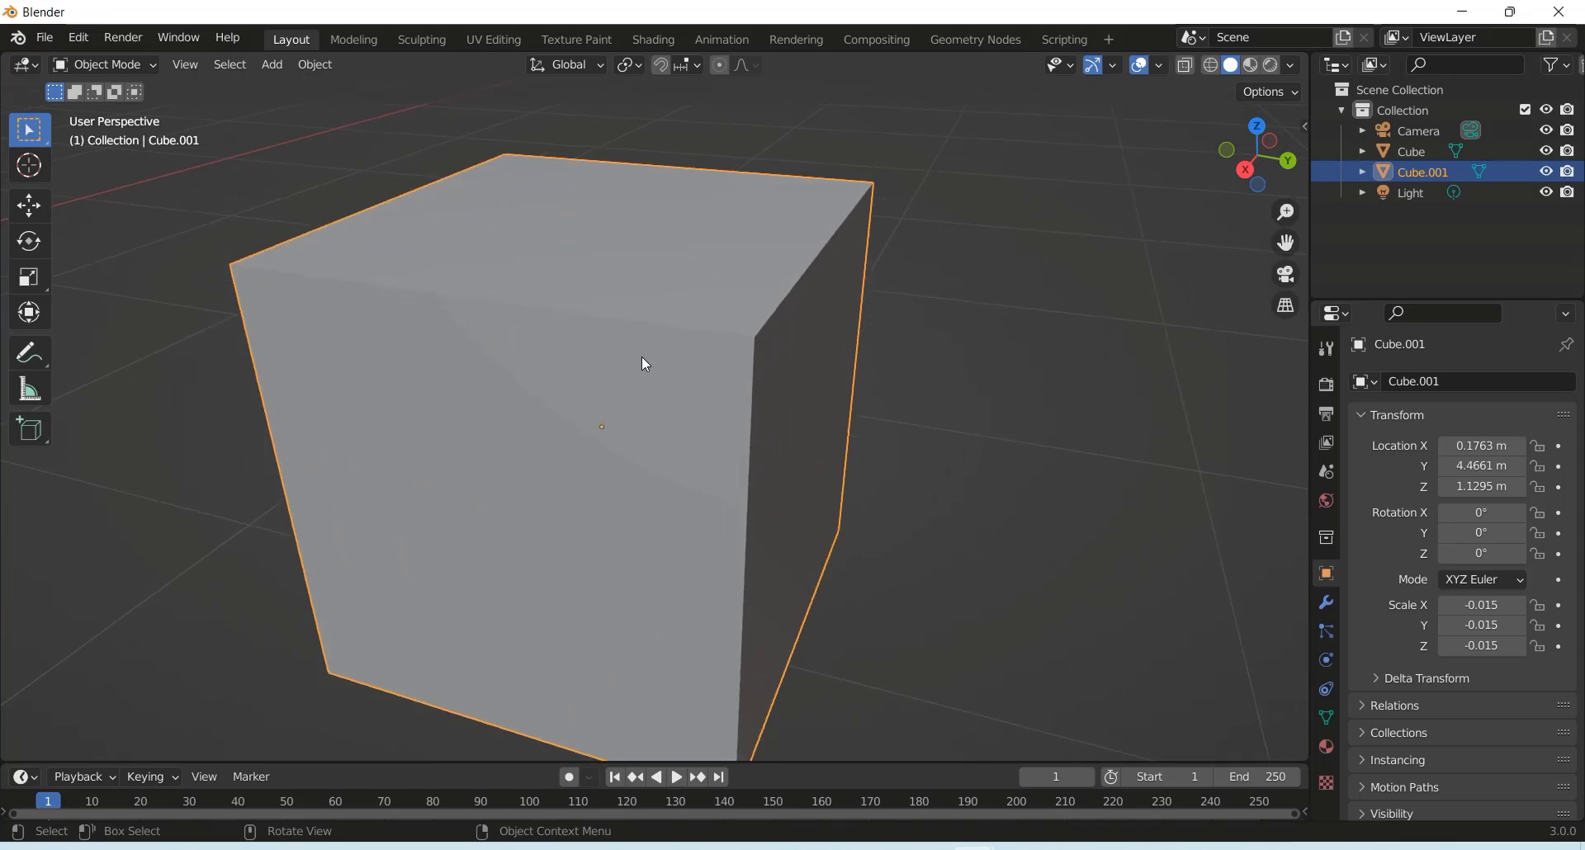
Step: Scale the small cube down to about 0.00018, then enlarge it to a scale of about 0.001
key(s)
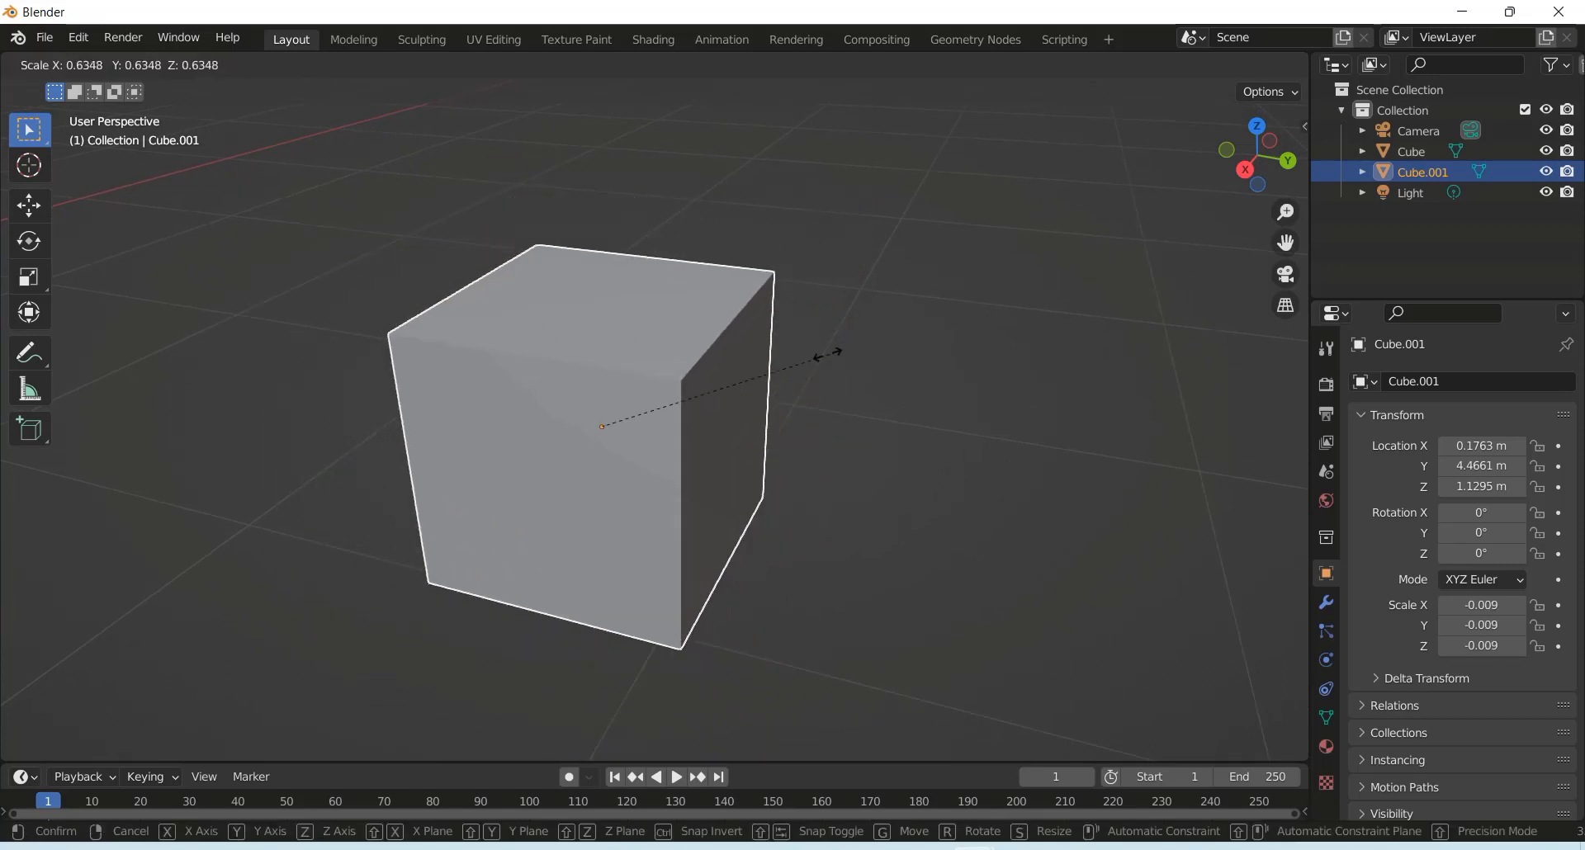
click(604, 435)
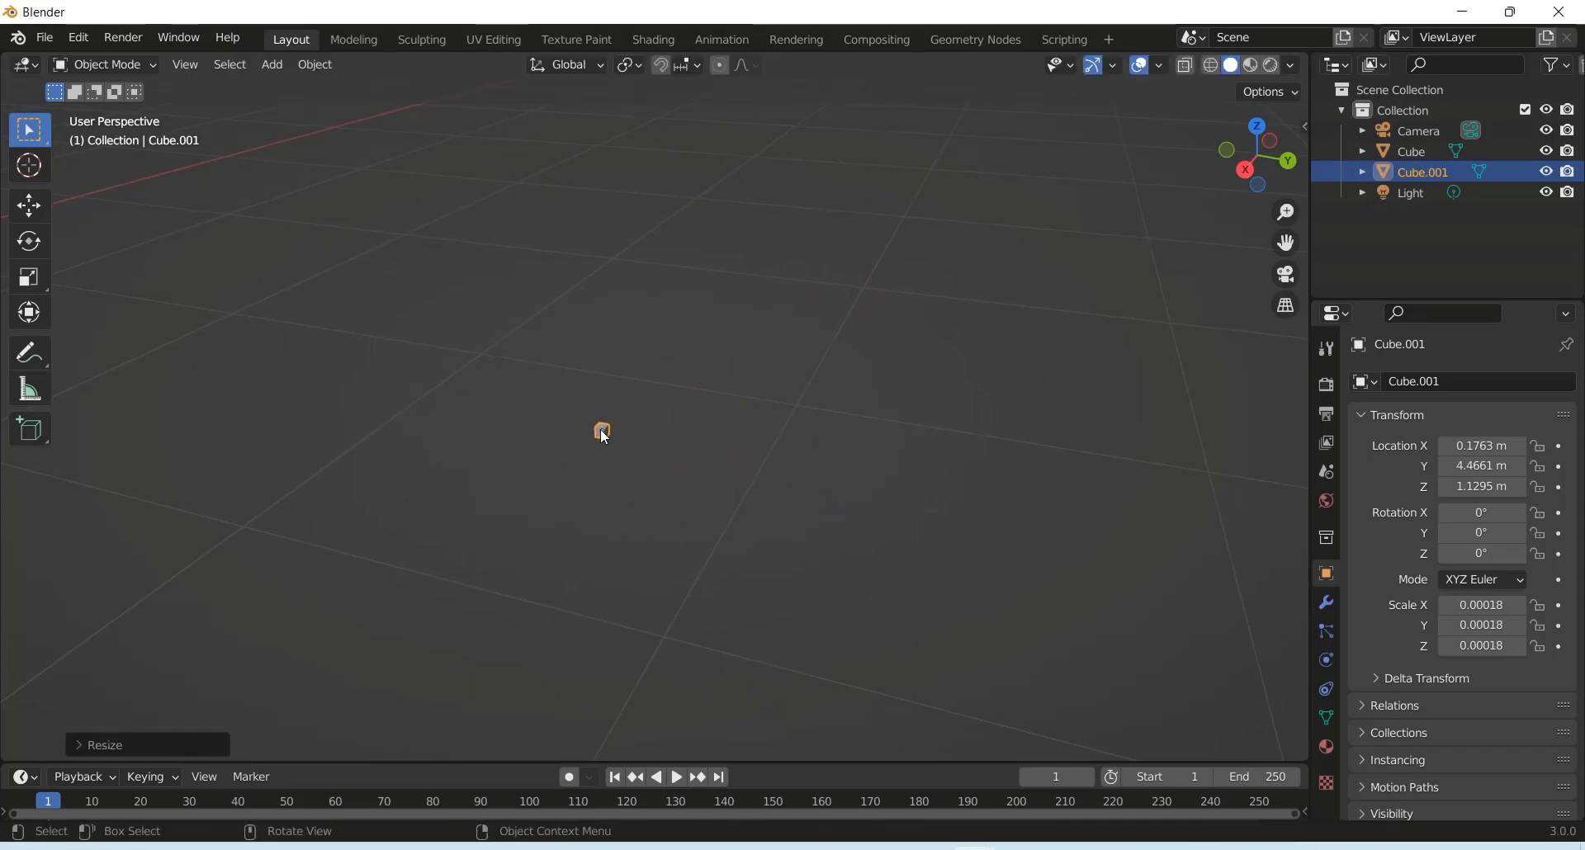
scroll(602, 433, up, 3)
scroll(651, 429, up, 1)
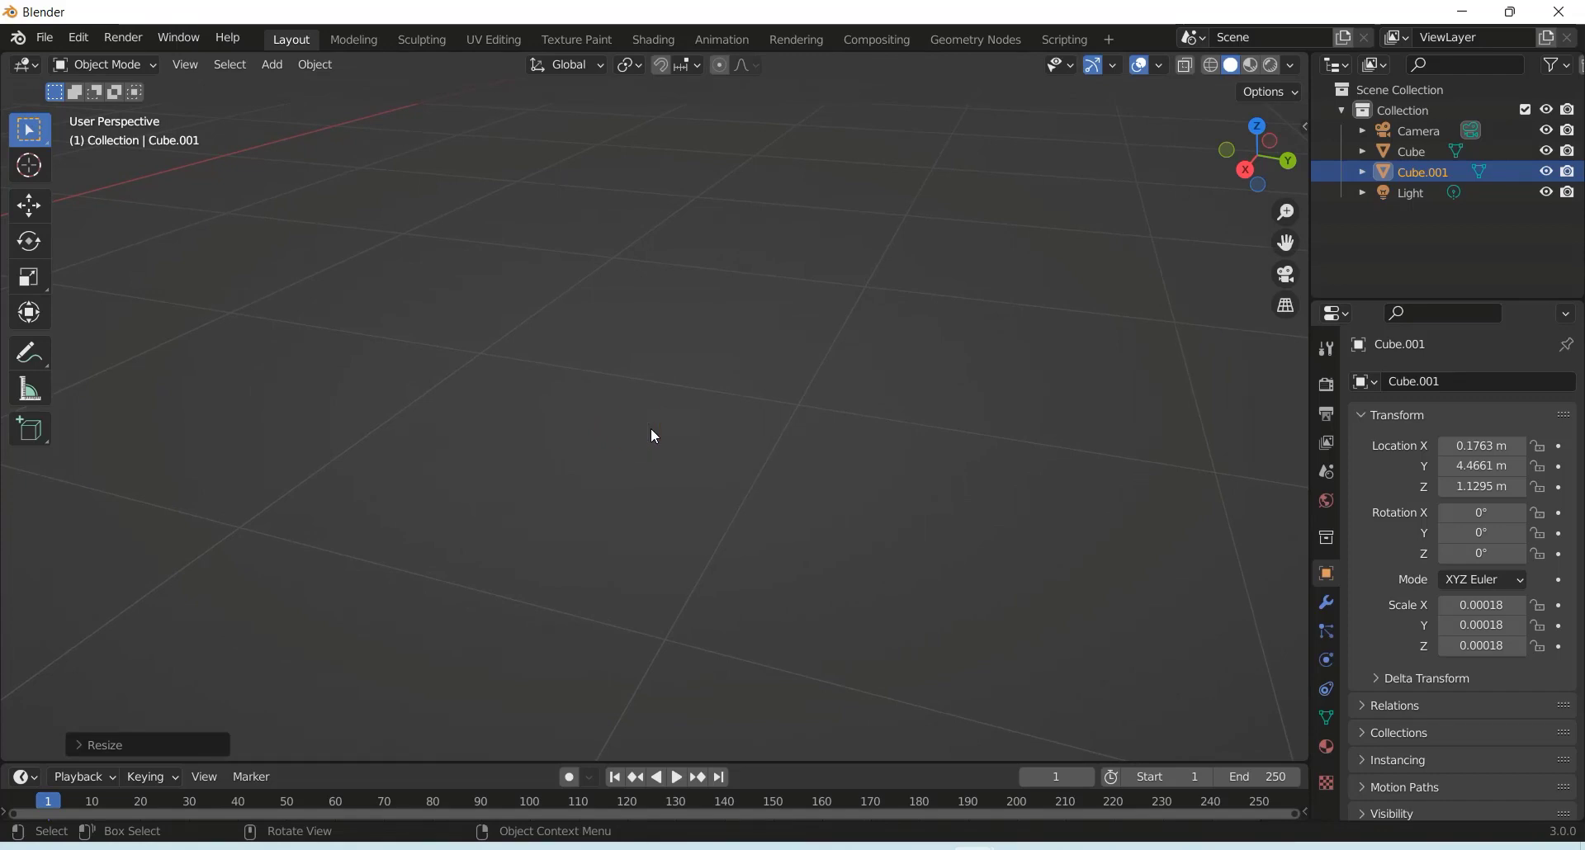
key(s)
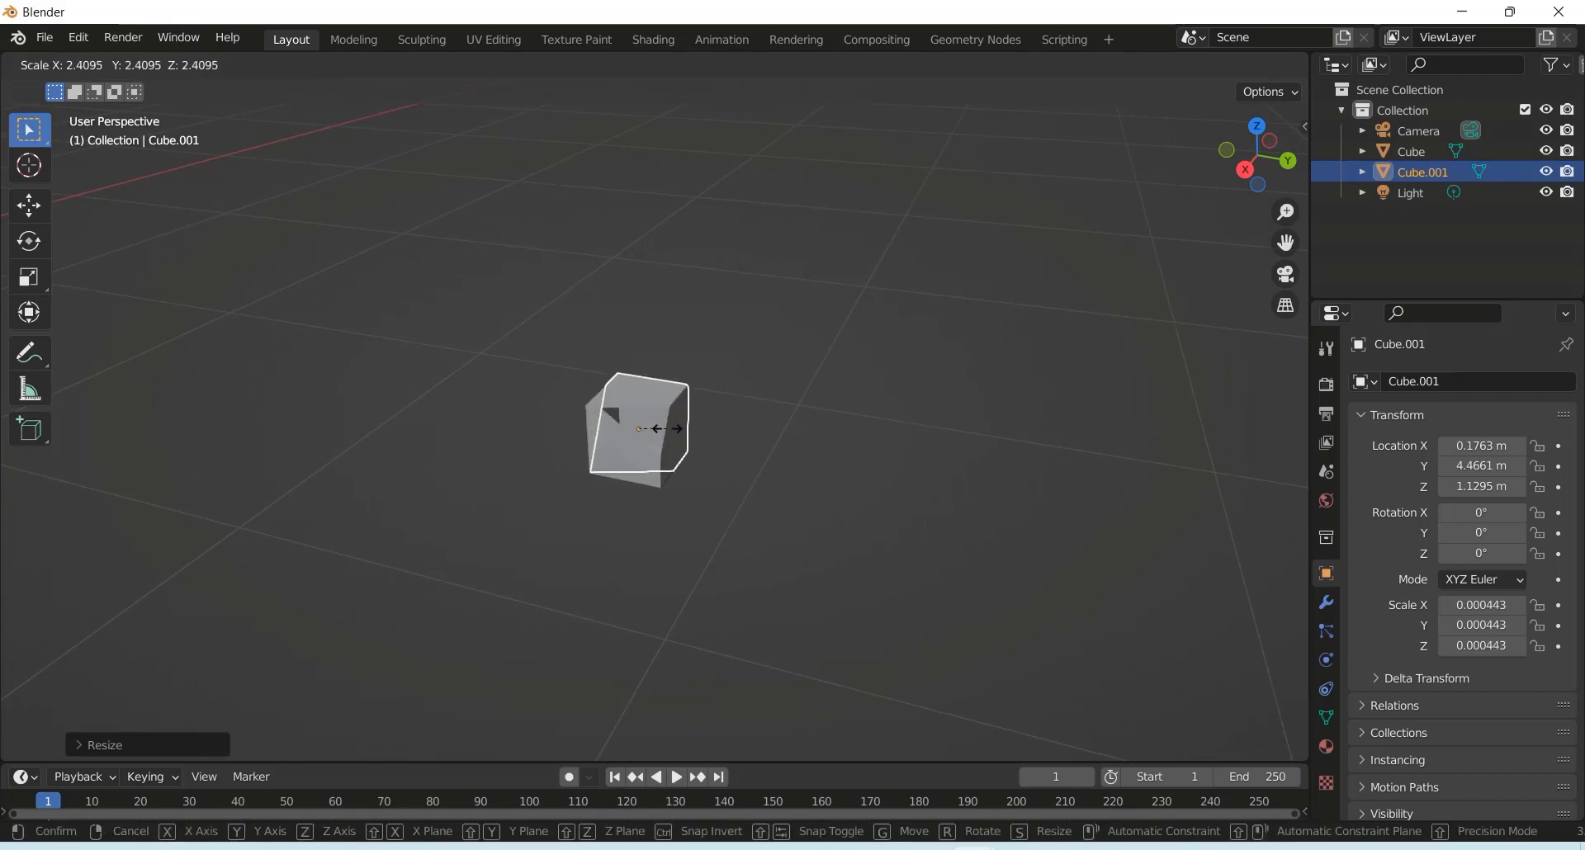
click(725, 346)
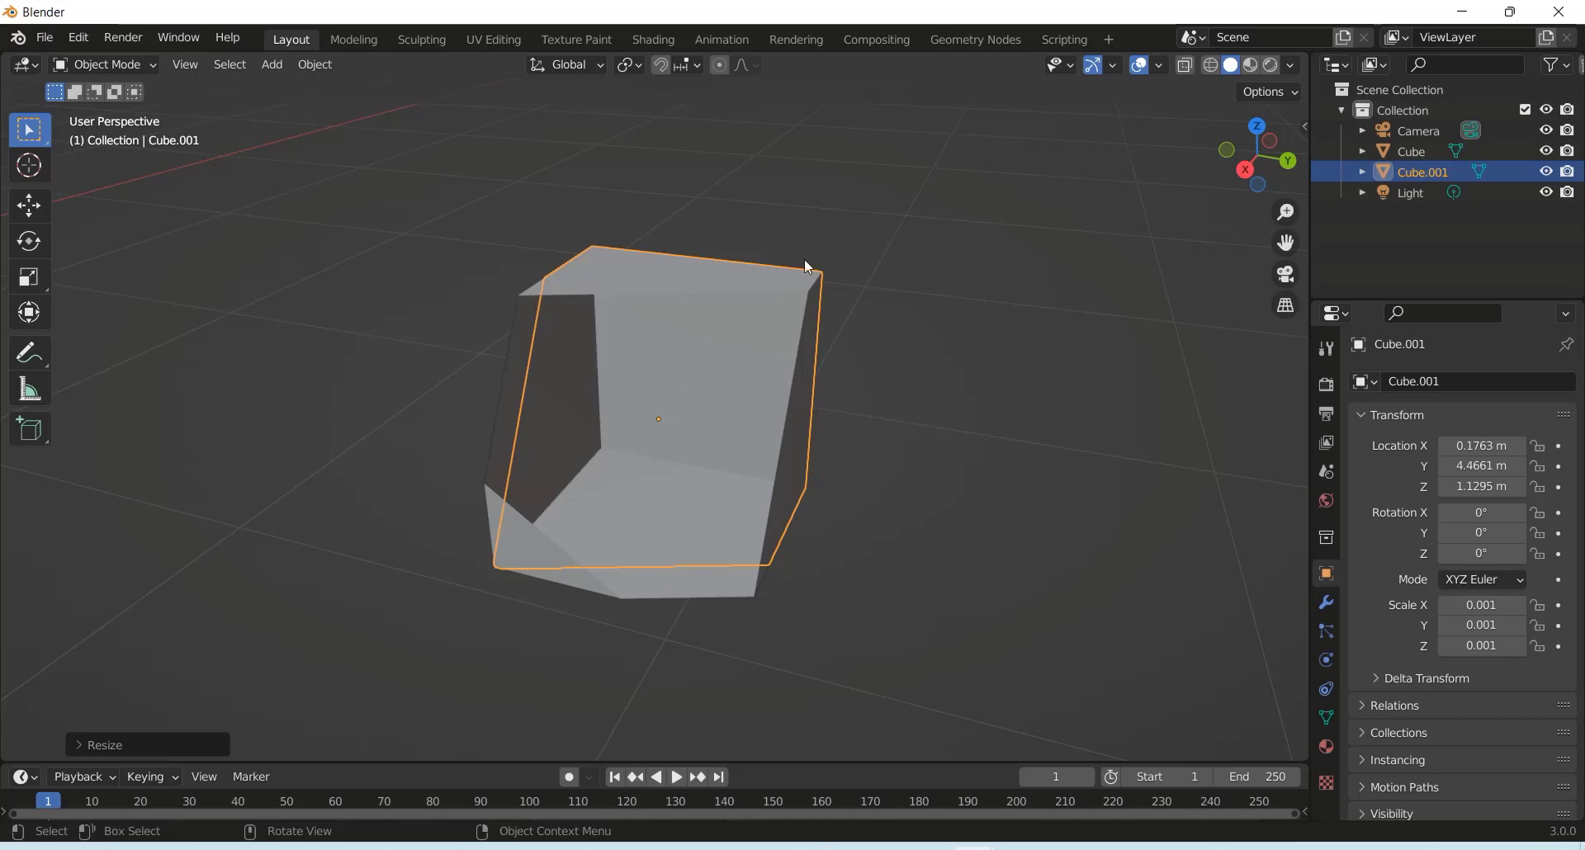
Step: Show the 3D view's sidebar and set the view's Clip Start to 0.001 m
key(n)
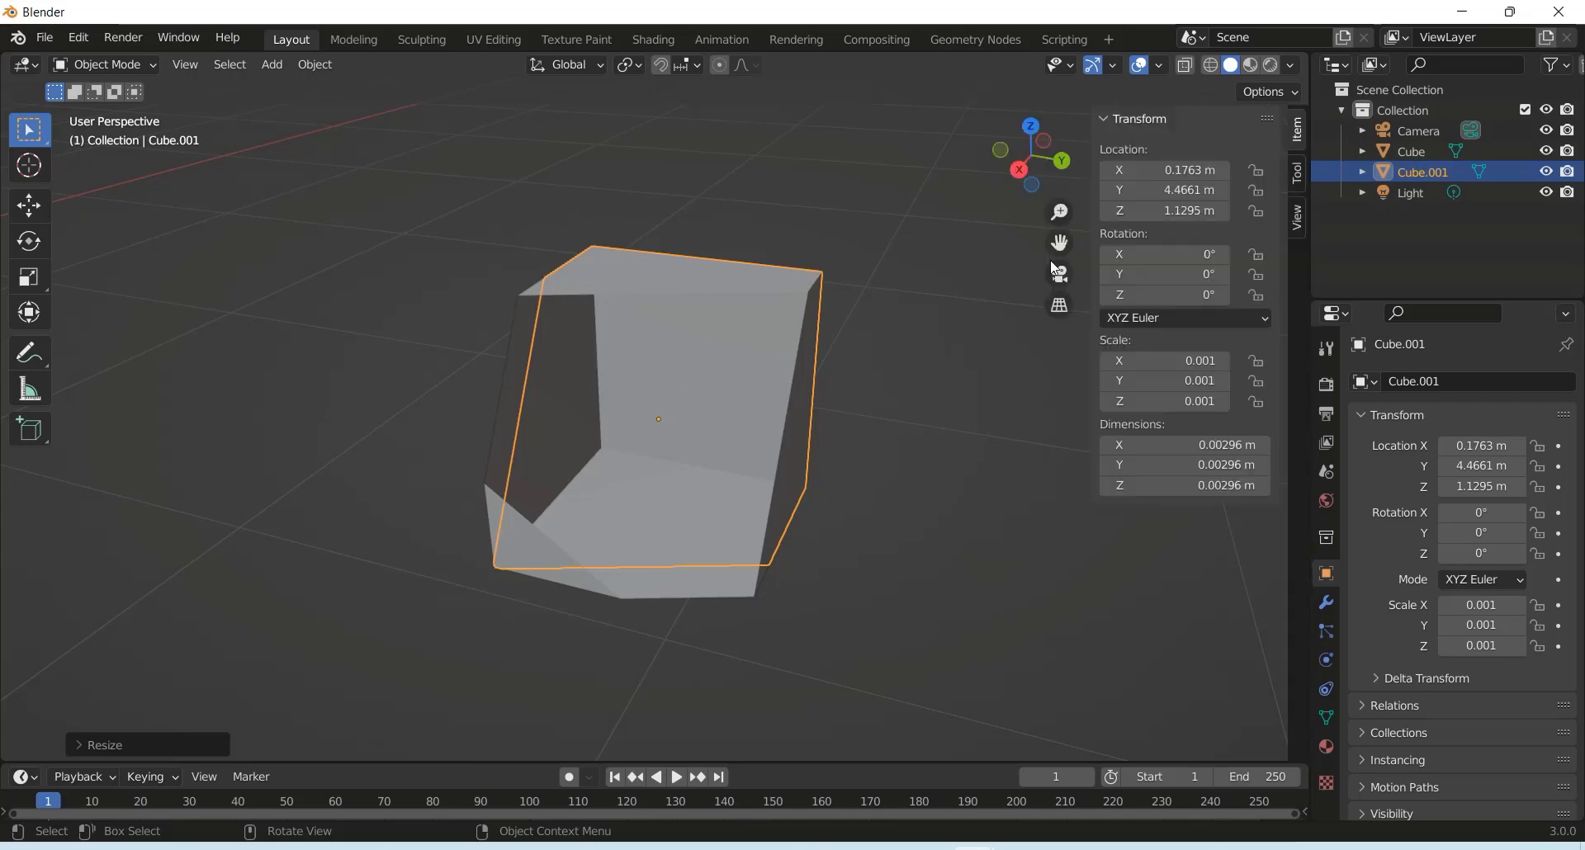
click(1298, 220)
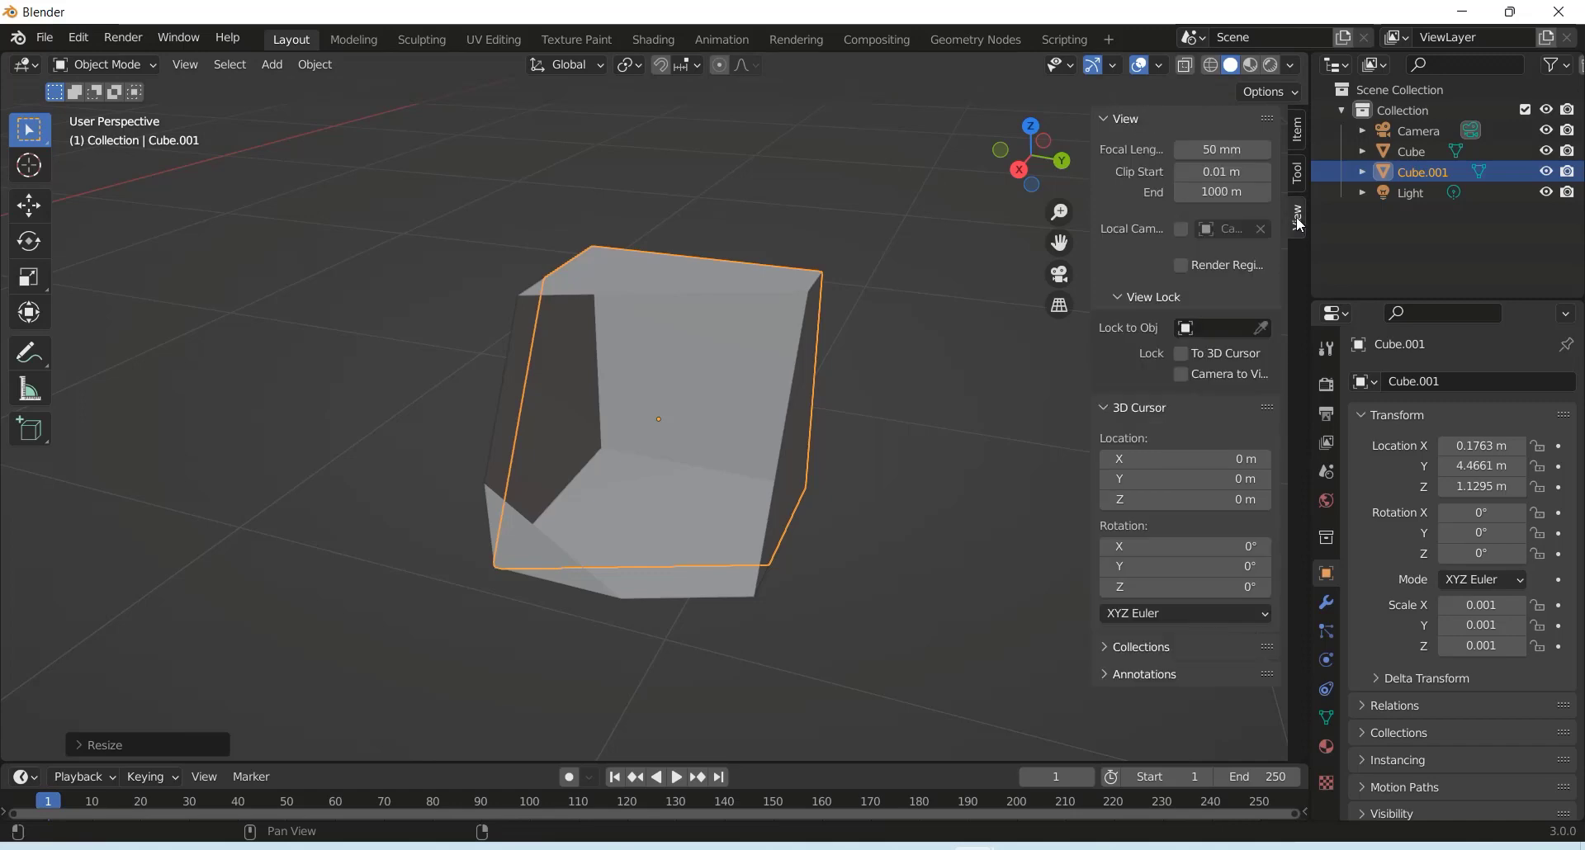
click(1213, 170)
text(0.001)
key(Return)
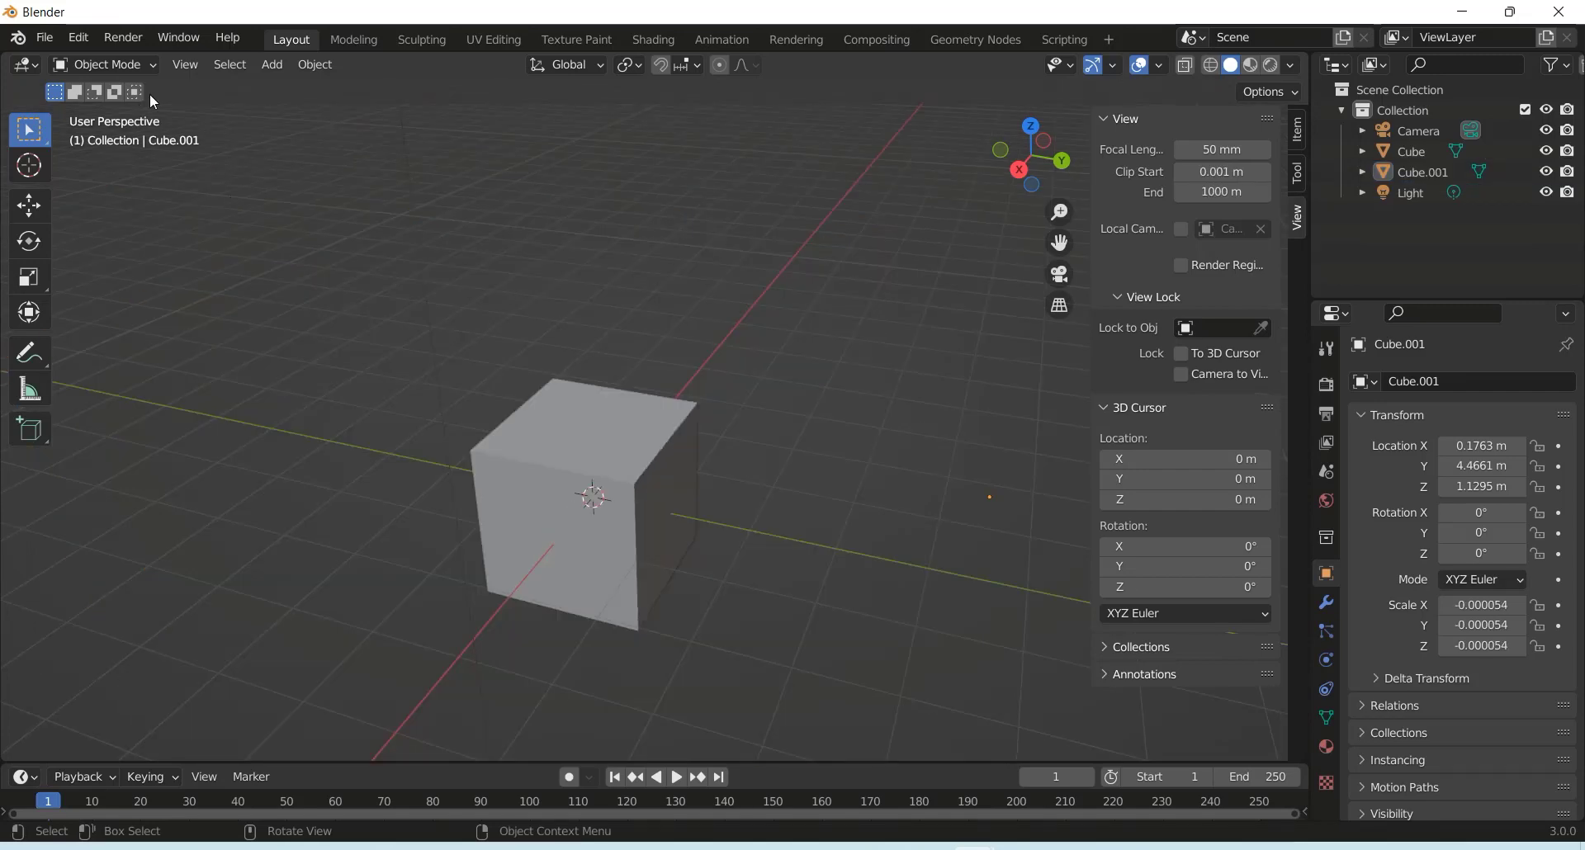
Step: Reopen the preferences, apply the Deep Grey theme preset and save the preferences
click(82, 39)
click(148, 328)
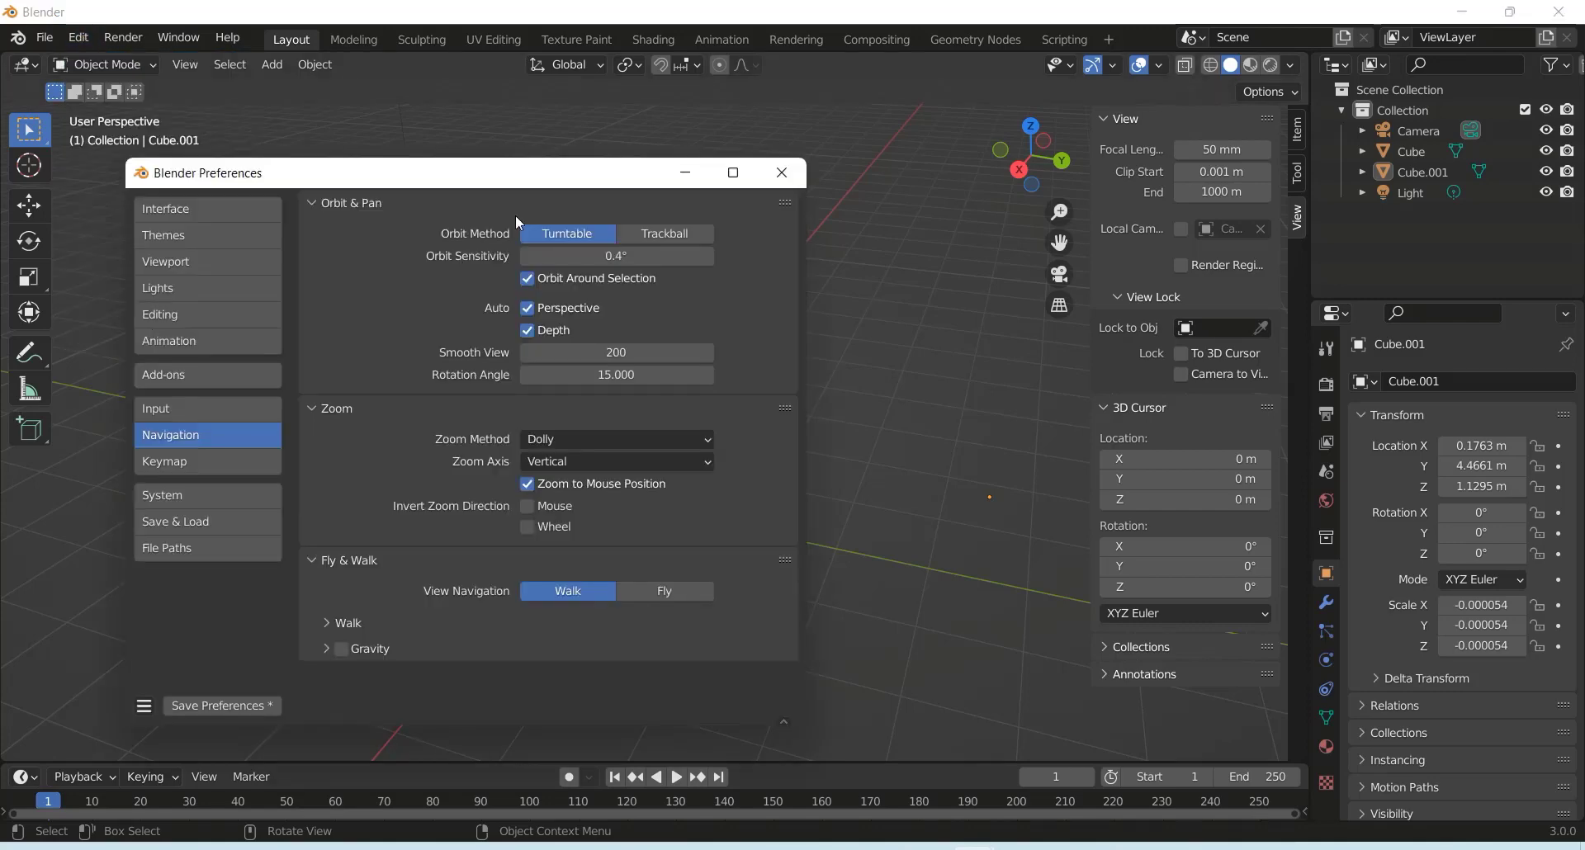
click(187, 235)
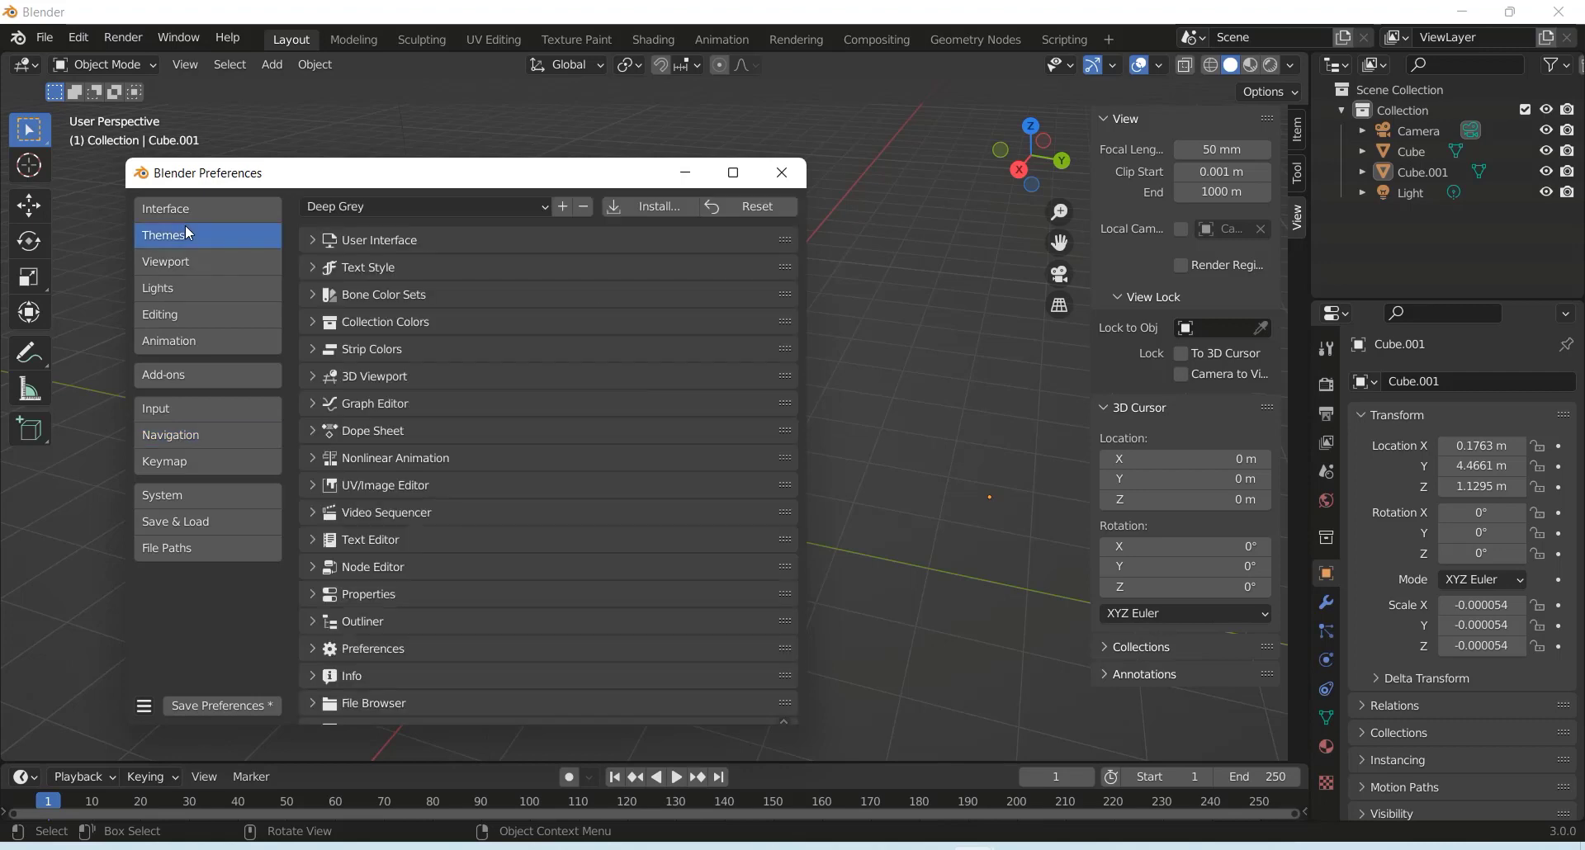
click(413, 209)
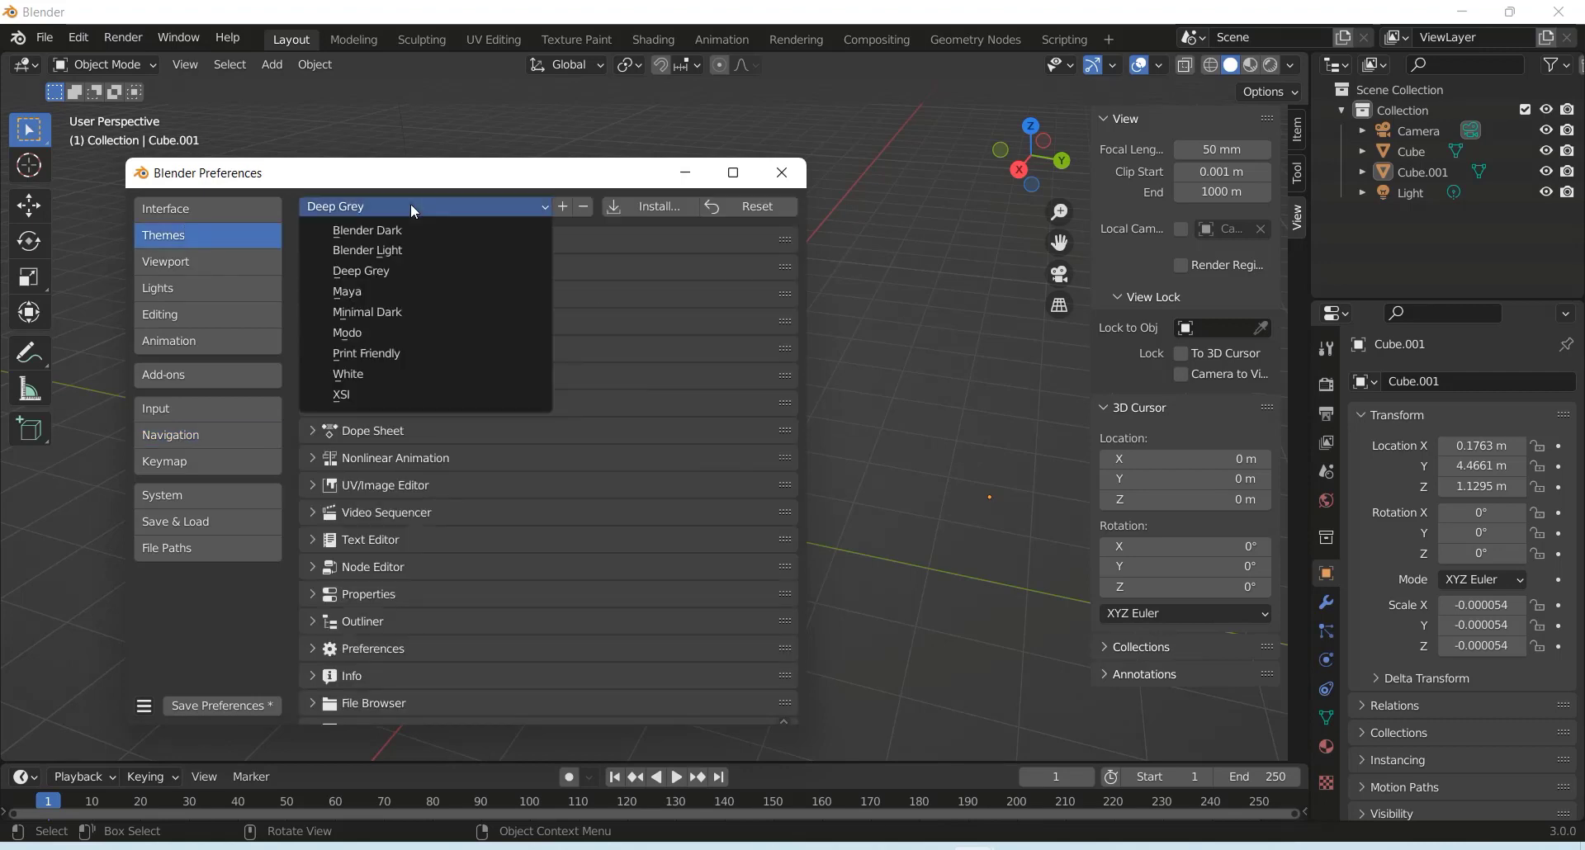
click(390, 268)
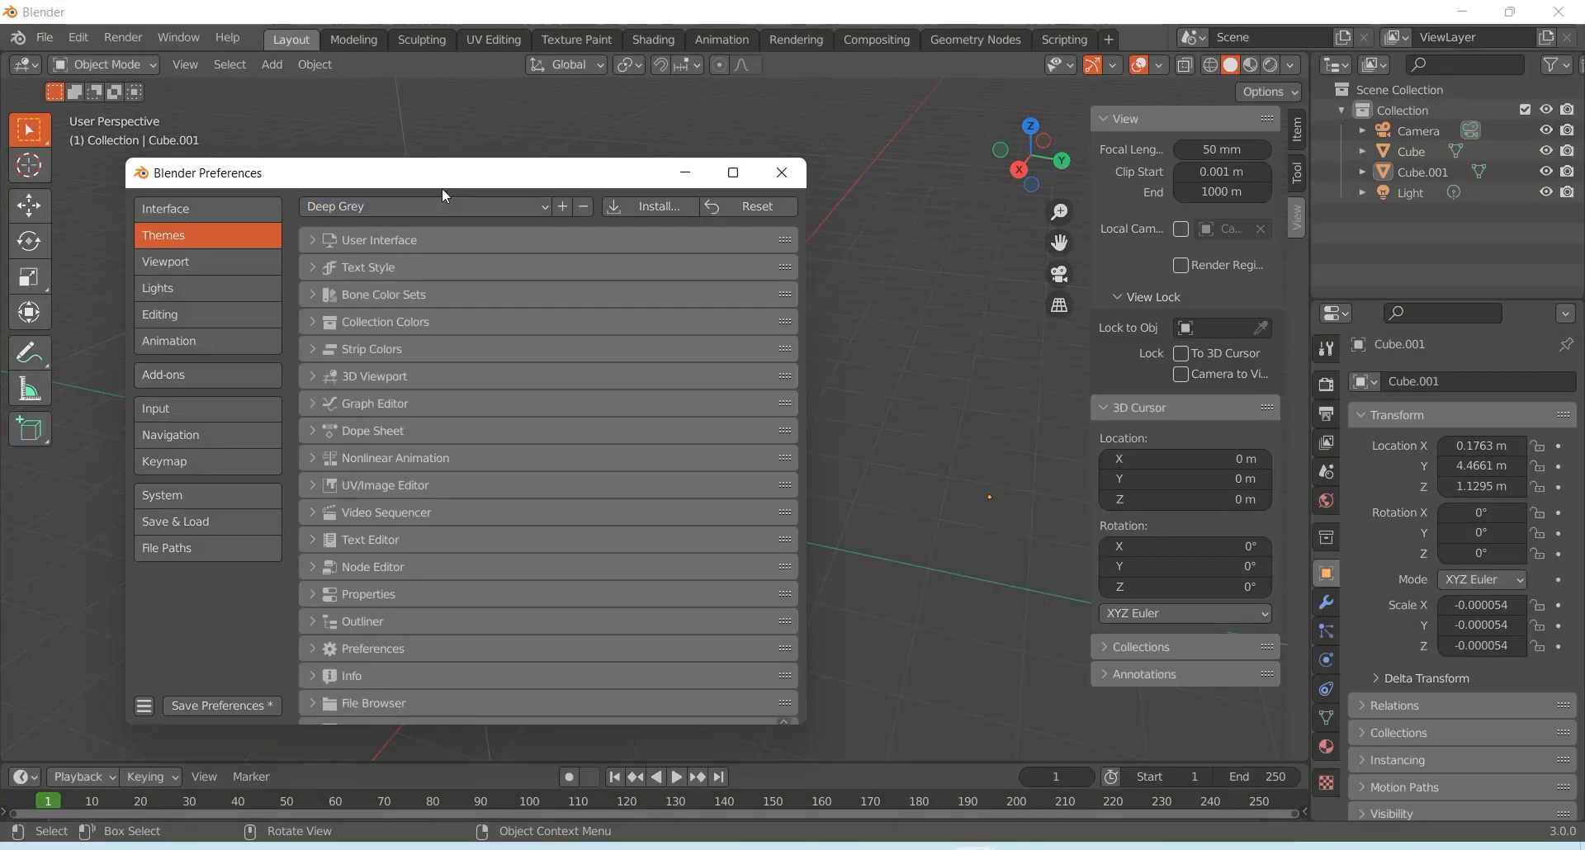
click(305, 642)
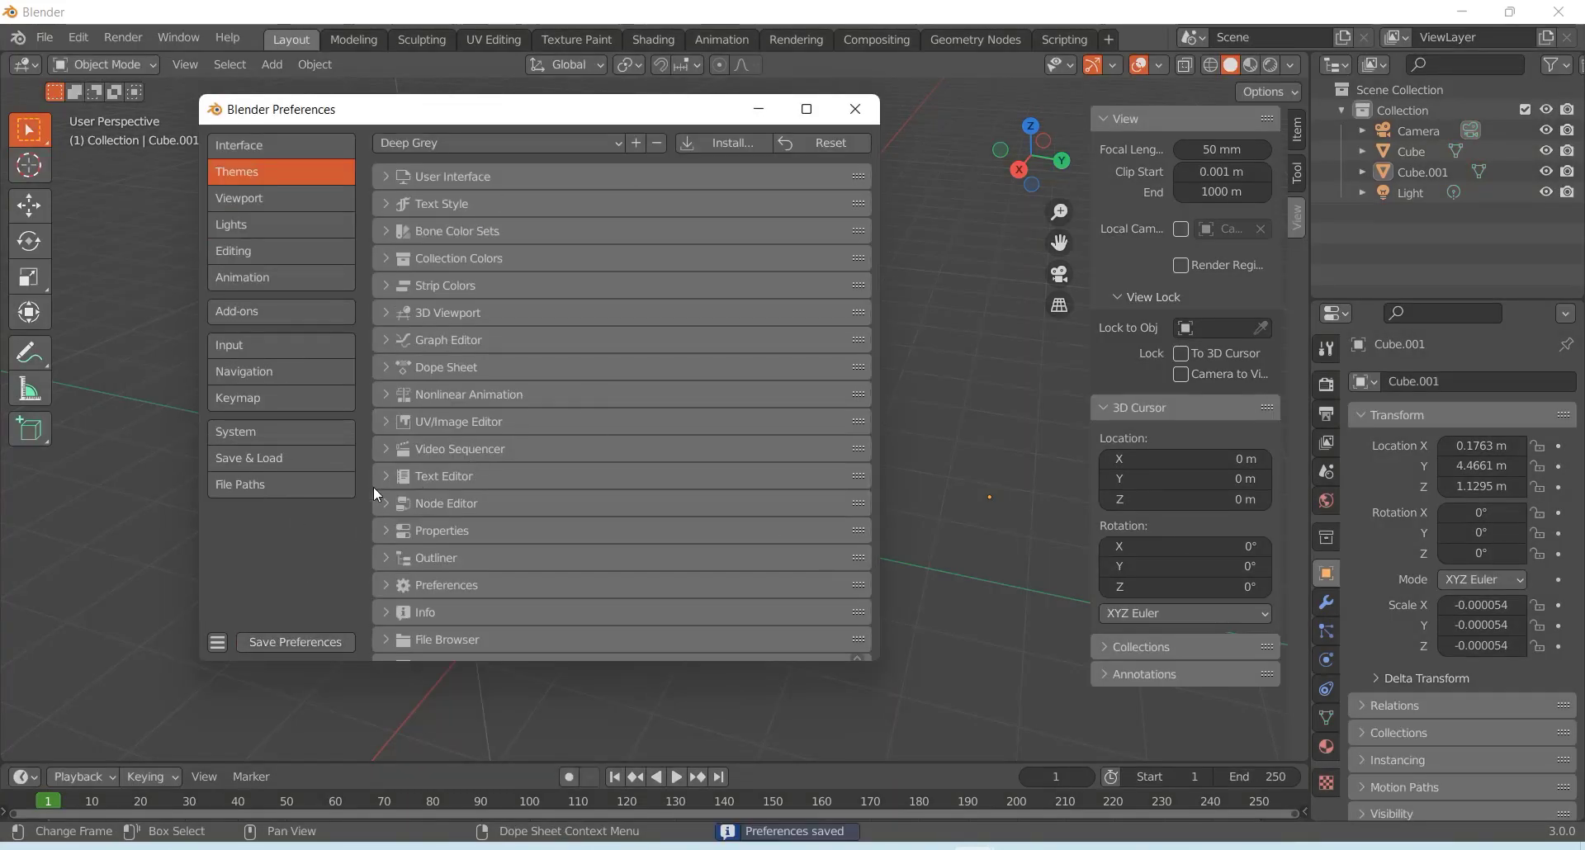
Step: Load the factory preferences
click(219, 642)
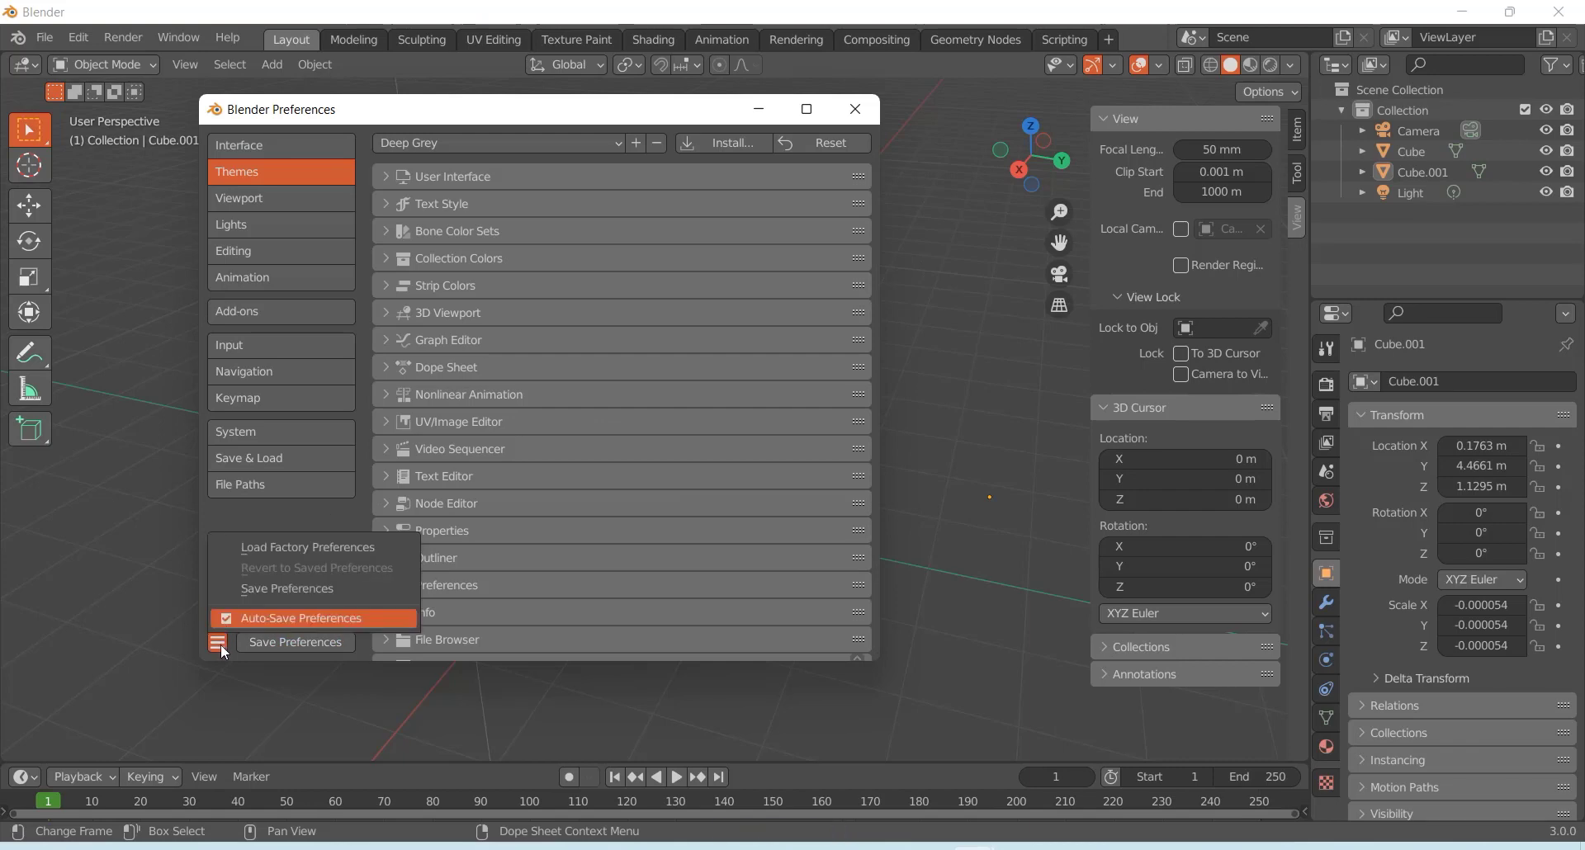
click(287, 549)
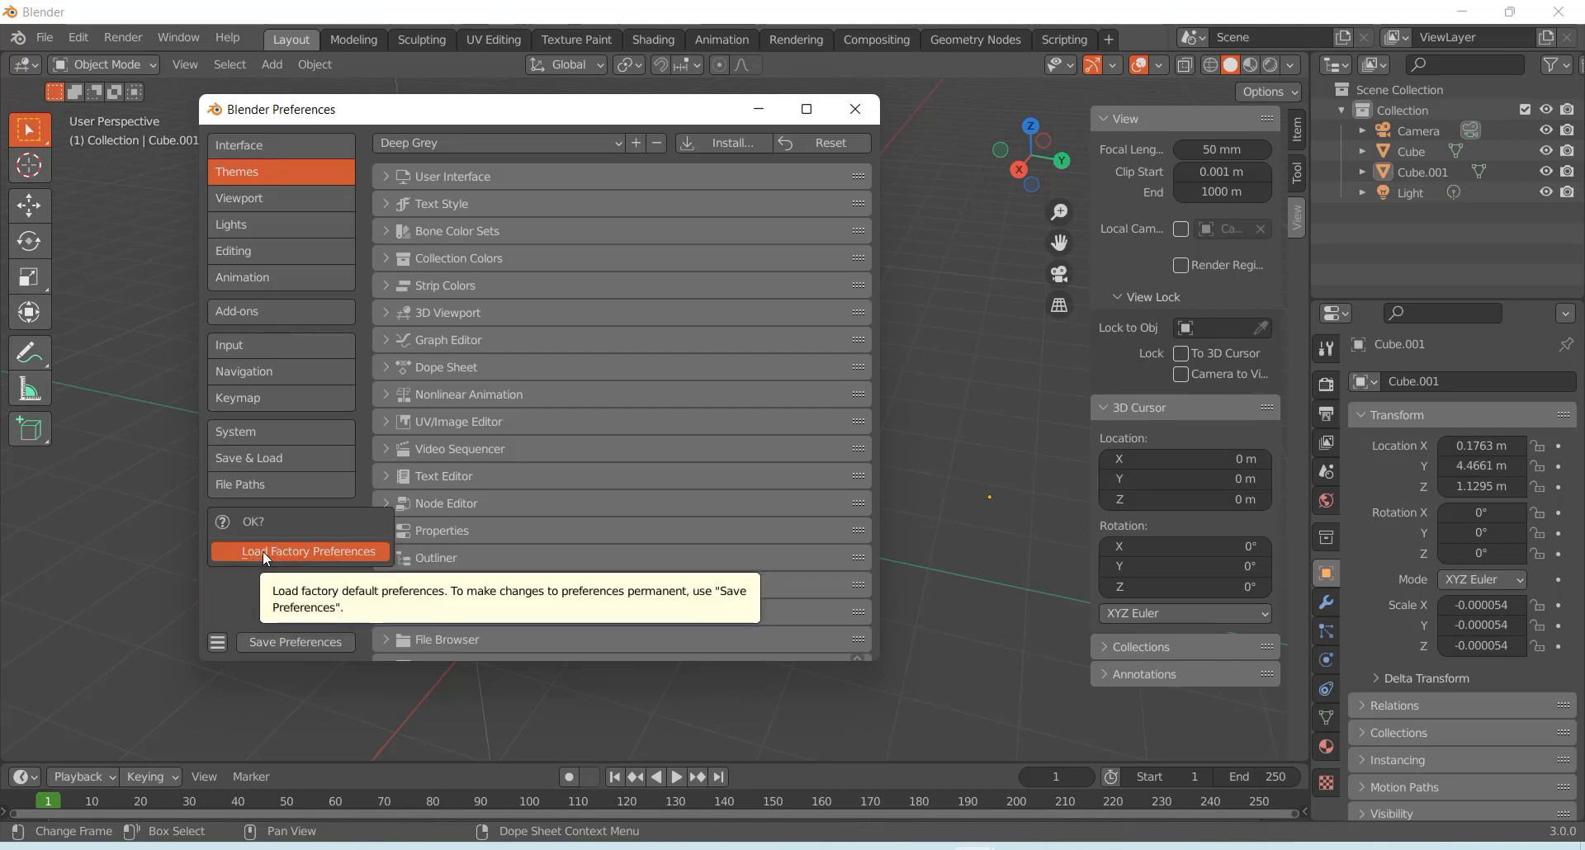